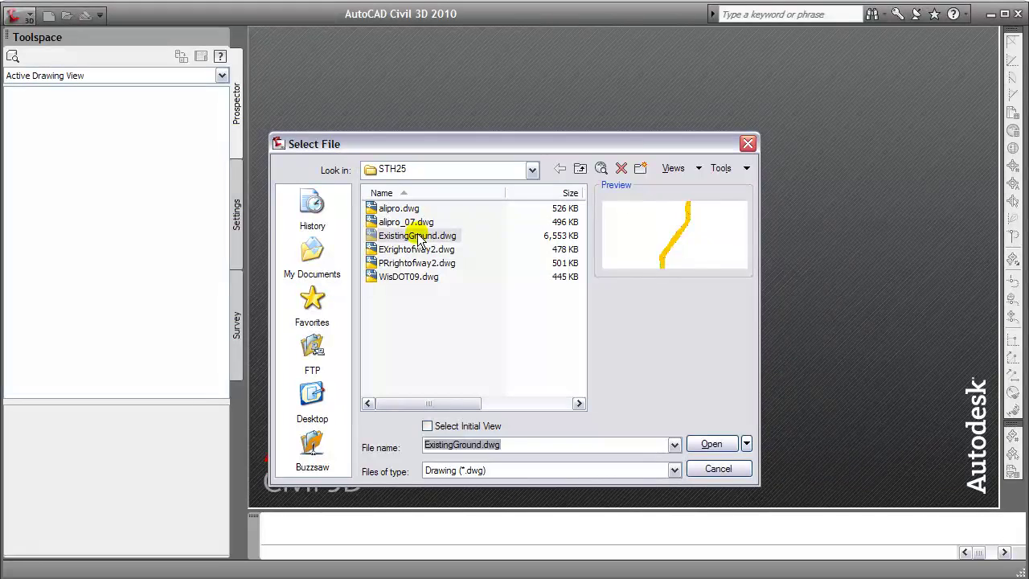
- Open the drawing alipro.dwg from the STH25 folder and fit its full extents in the view
{"action": "left_click", "coordinate": [396, 209]}
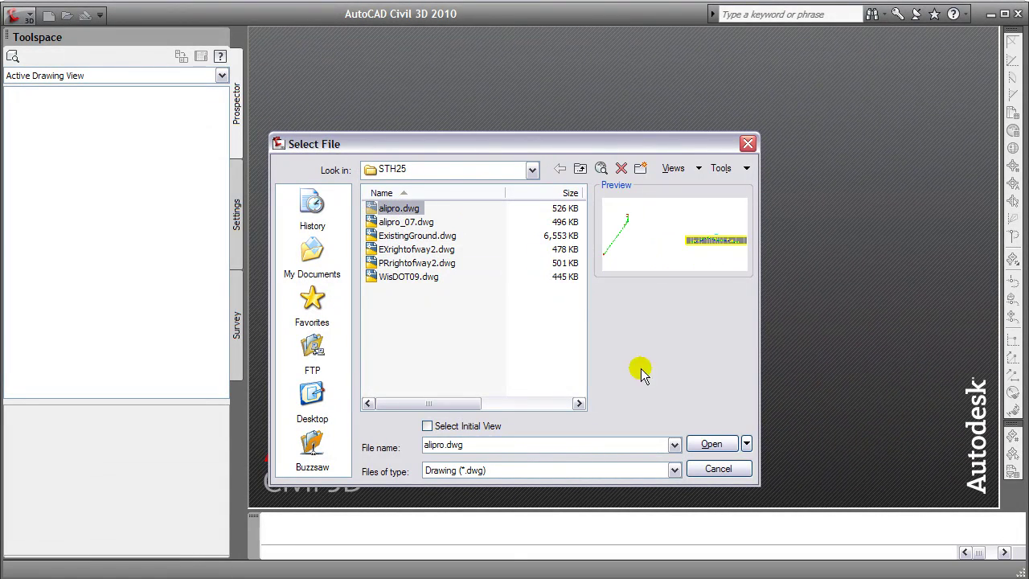
{"action": "left_click", "coordinate": [700, 446]}
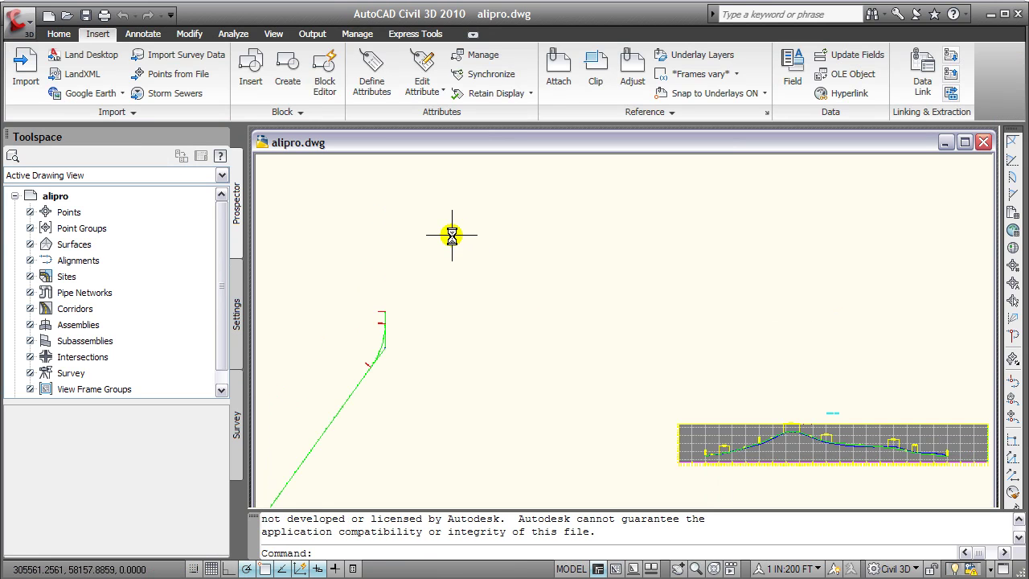
{"action": "middle_click", "coordinate": [455, 247]}
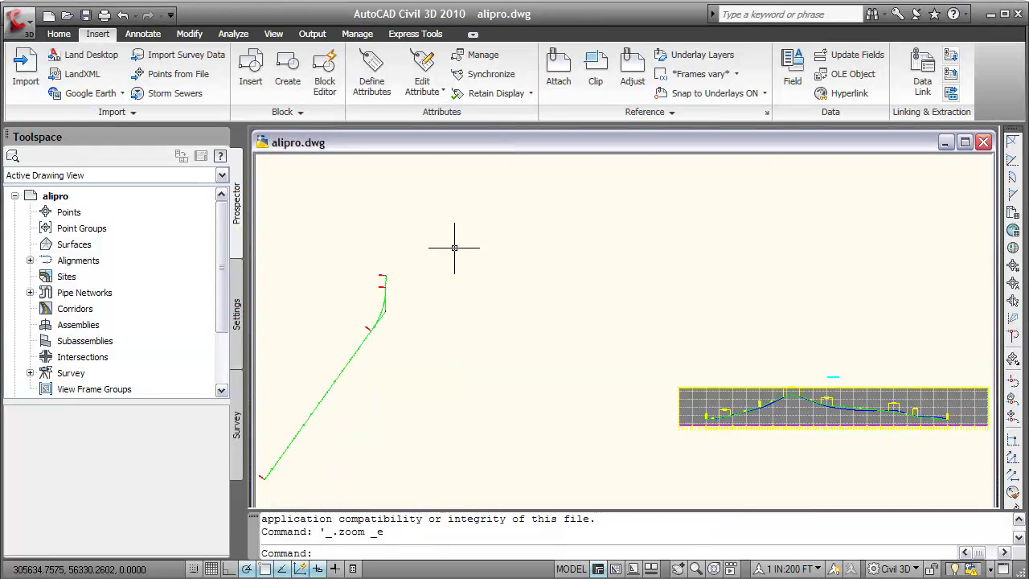
- Examine the profiles and profile views belonging to the centerline alignment mainline 25 in the drawing's object tree
{"action": "left_click", "coordinate": [30, 260]}
{"action": "left_click", "coordinate": [46, 277]}
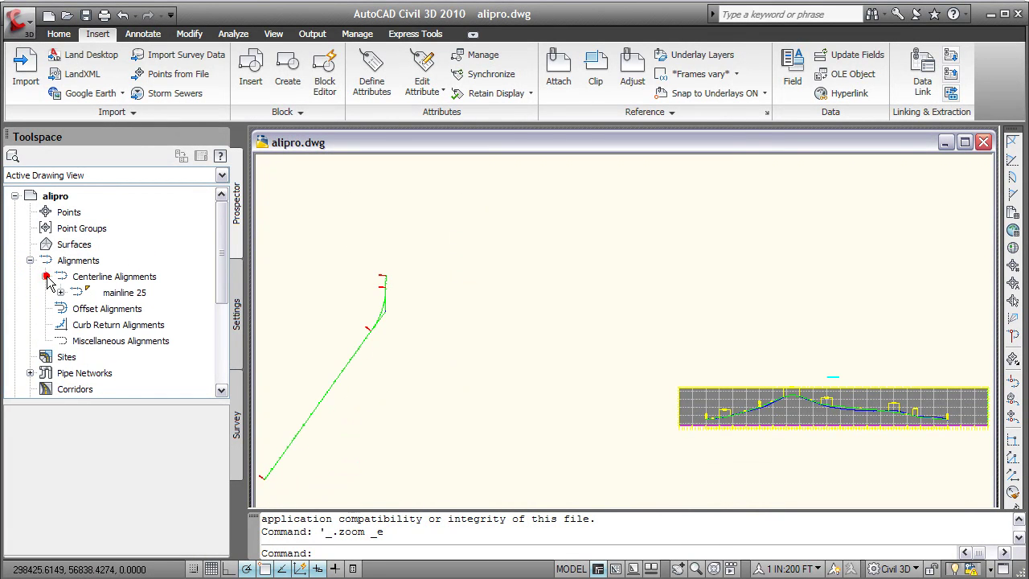
{"action": "left_click", "coordinate": [60, 293]}
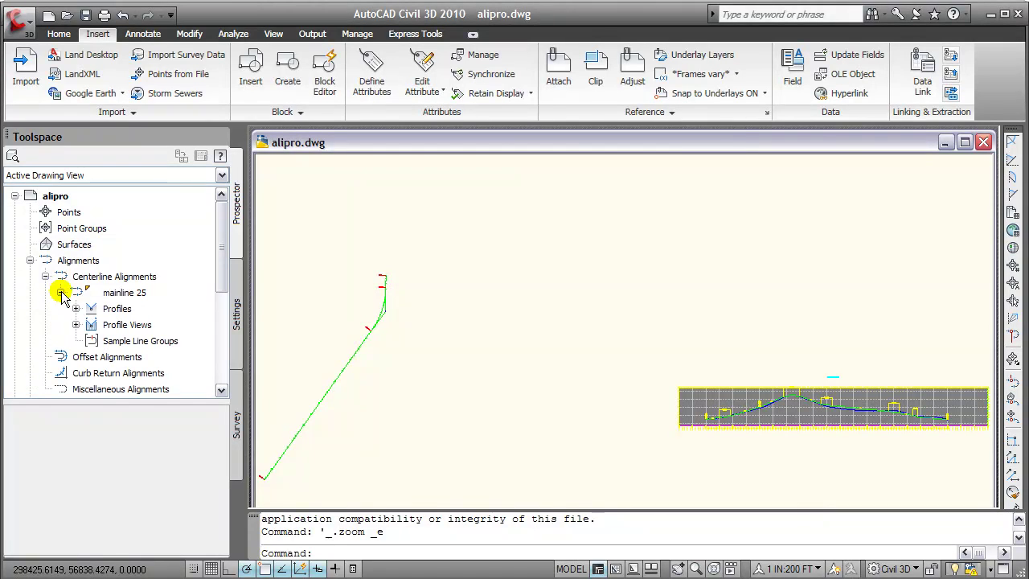
{"action": "left_click", "coordinate": [116, 293]}
{"action": "left_click", "coordinate": [76, 308]}
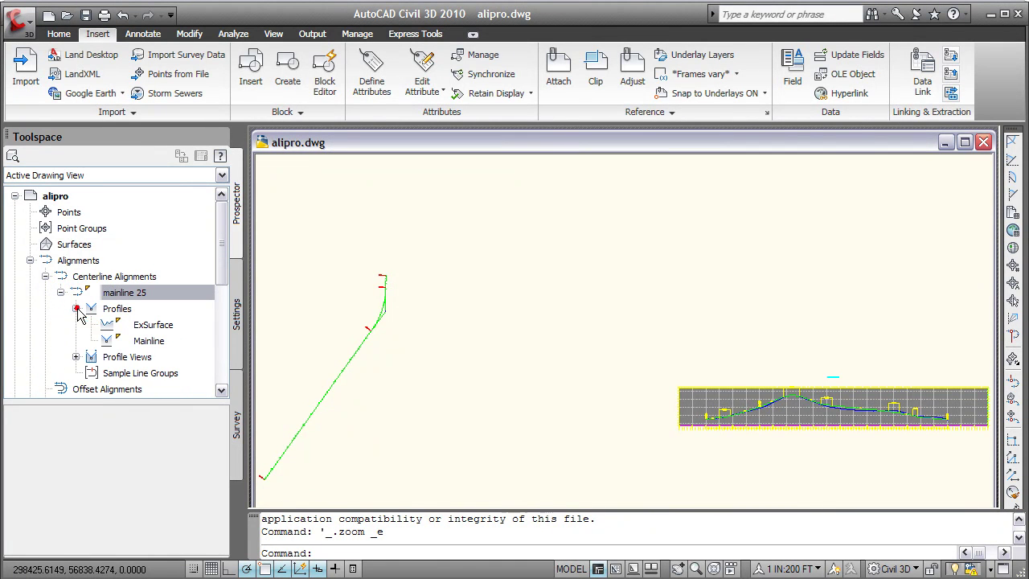
{"action": "left_click", "coordinate": [76, 357]}
{"action": "left_click_drag", "start_coordinate": [222, 252], "coordinate": [223, 259]}
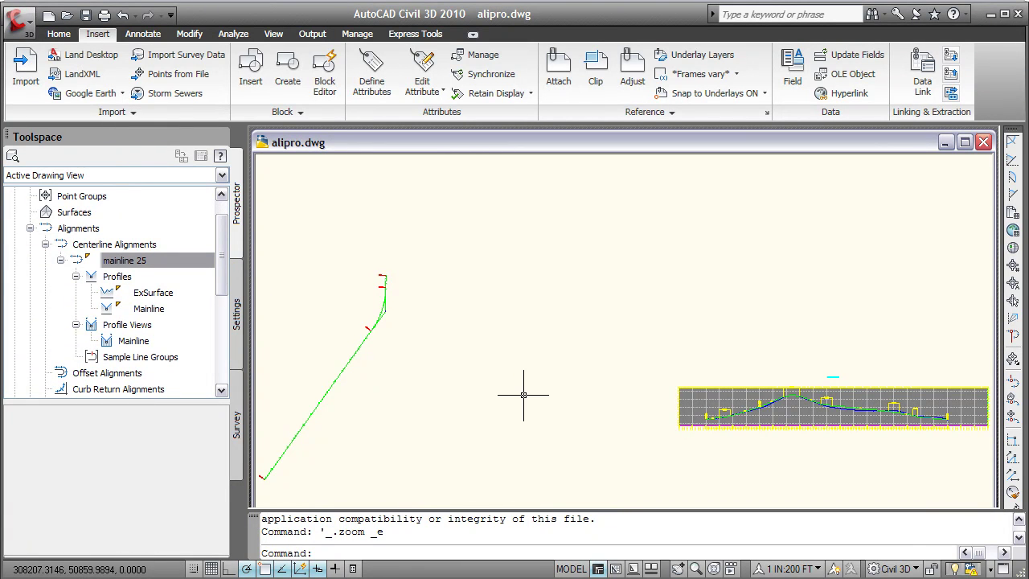
- Export the mainline 25 alignment with its ExSurface and Mainline profiles as LandXML version 1.2 to alipro.xml in the Autodesk folder
{"action": "right_click", "coordinate": [127, 262]}
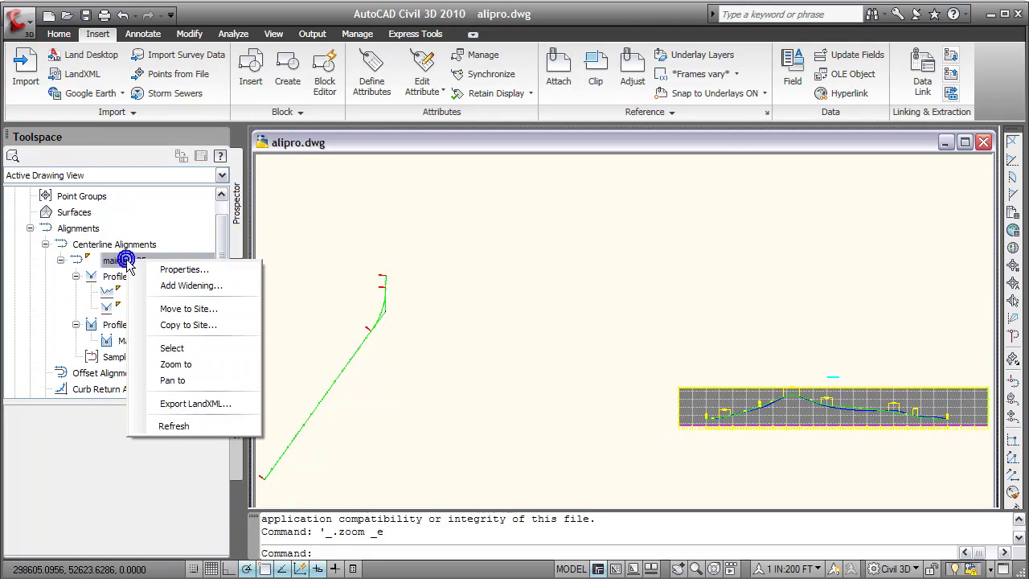
{"action": "left_click", "coordinate": [197, 404]}
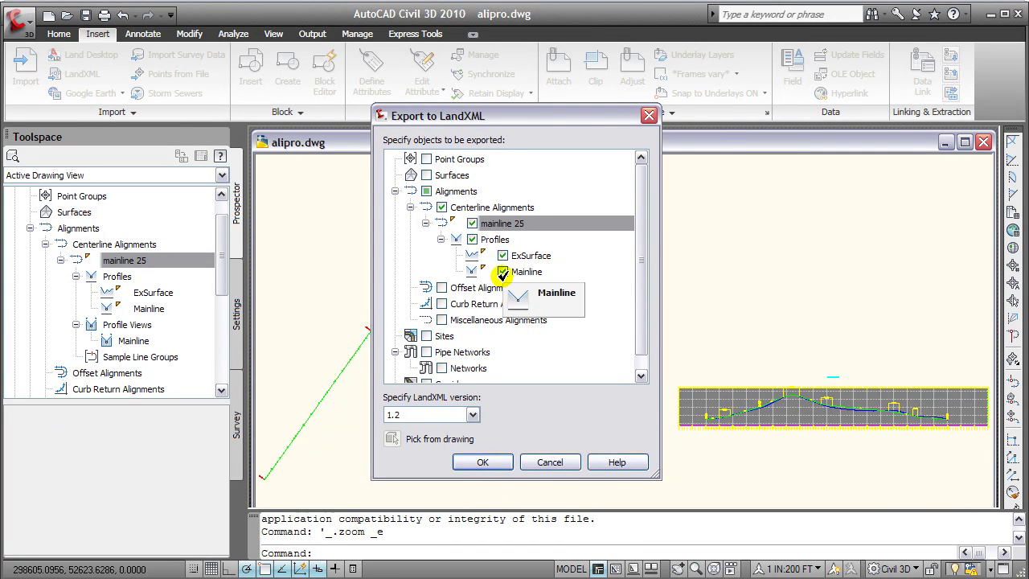
{"action": "left_click", "coordinate": [472, 414]}
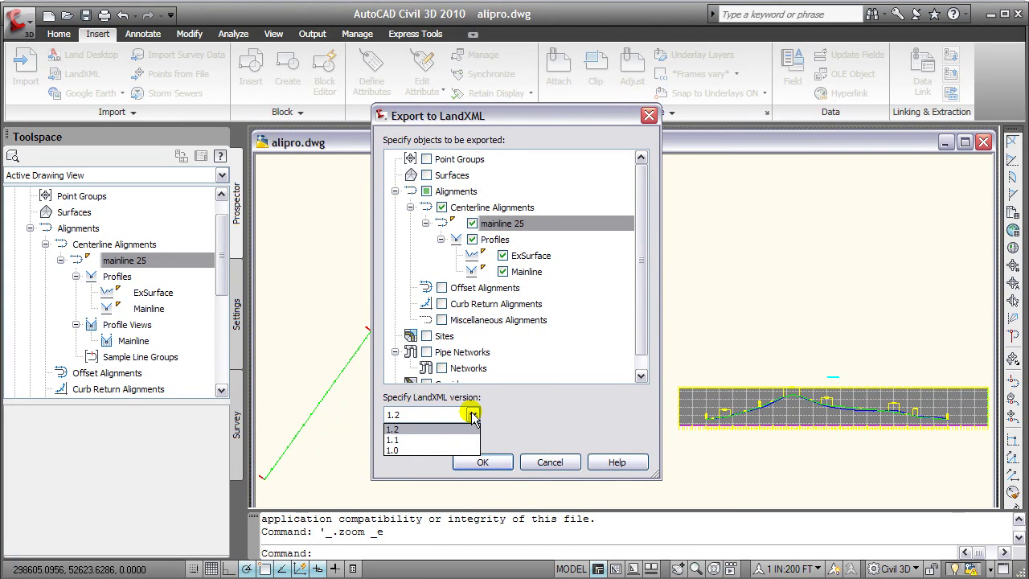
{"action": "left_click", "coordinate": [392, 431]}
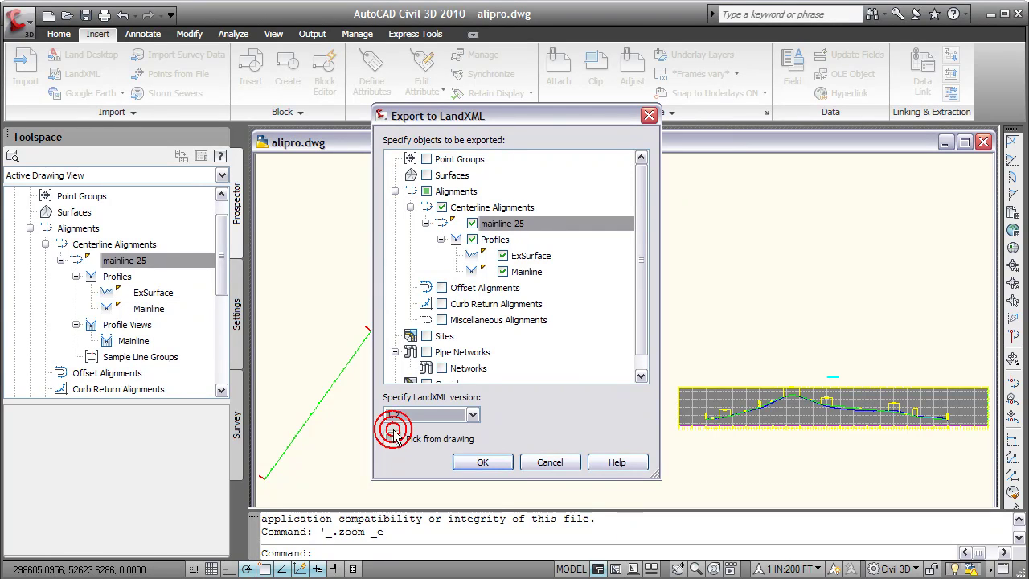
{"action": "left_click", "coordinate": [482, 463]}
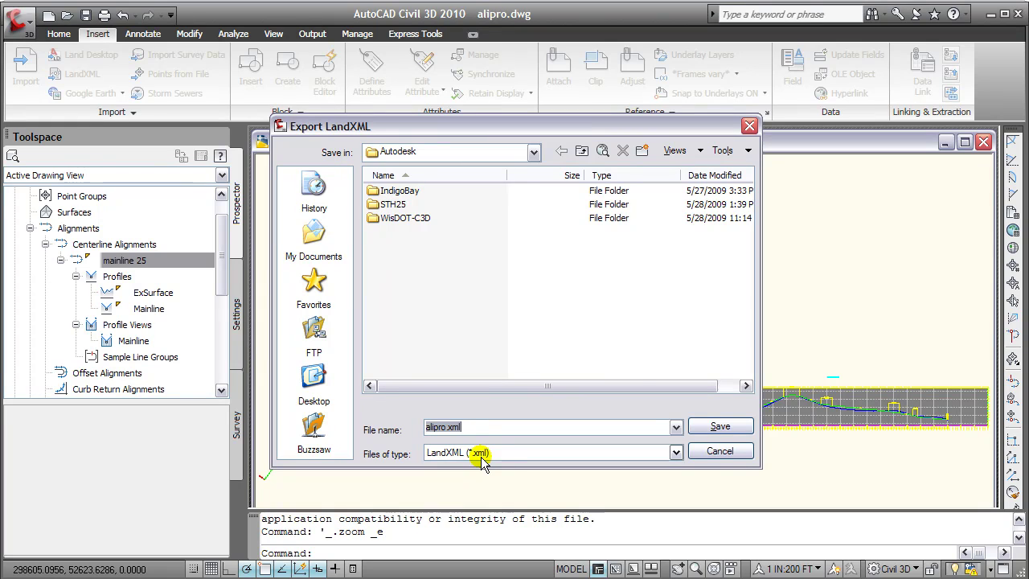
{"action": "left_click", "coordinate": [466, 428]}
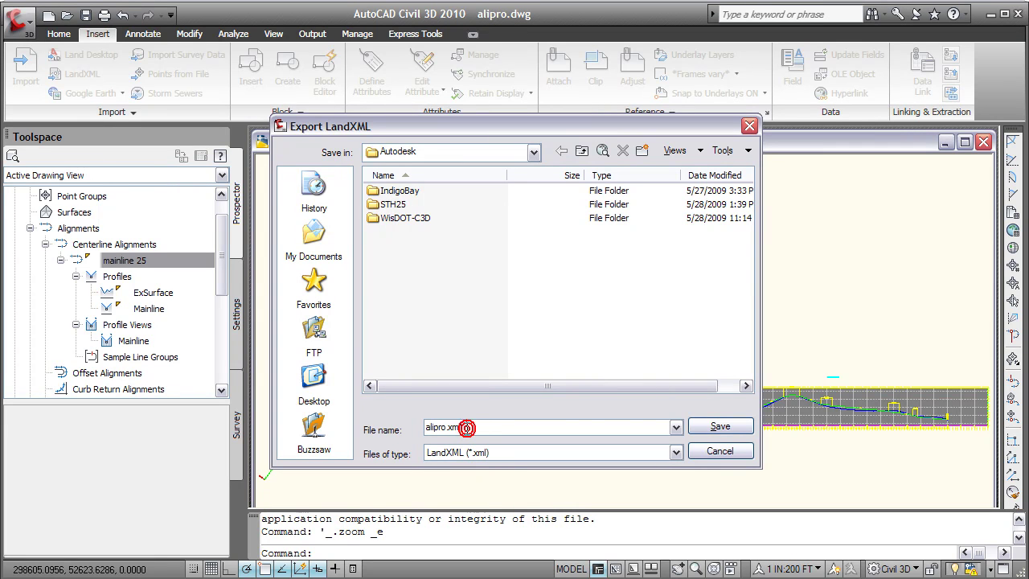
{"action": "left_click", "coordinate": [716, 430]}
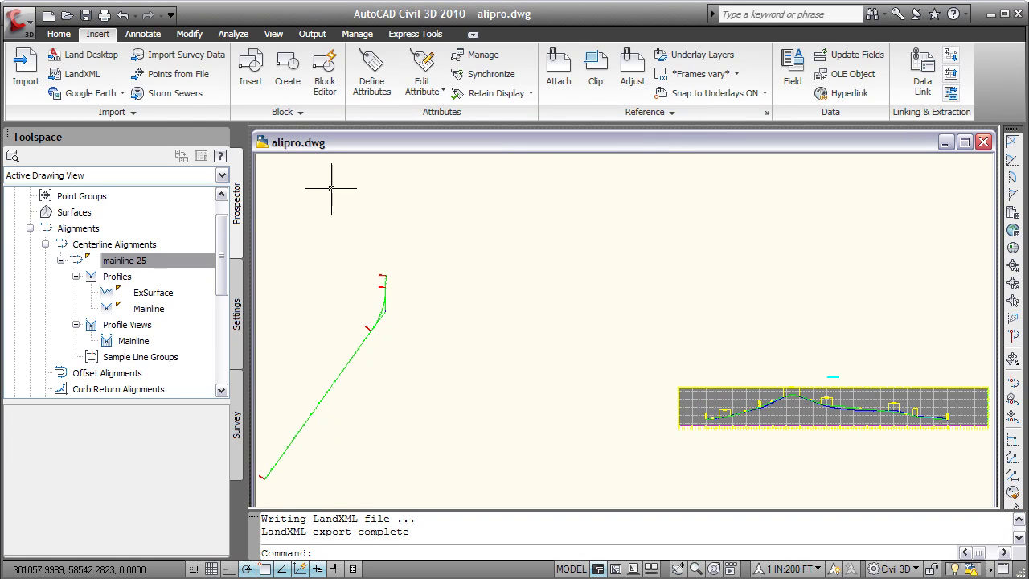
- Open ExistingGround.dwg from the STH25 folder, maximize its drawing window and fit the drawing's extents
{"action": "left_click", "coordinate": [66, 15]}
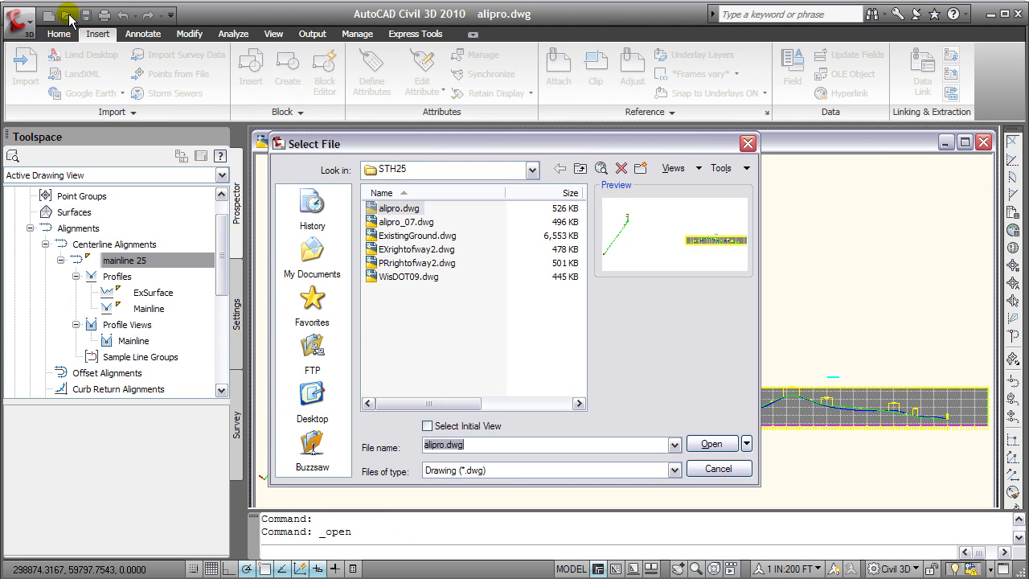
{"action": "left_click", "coordinate": [407, 235]}
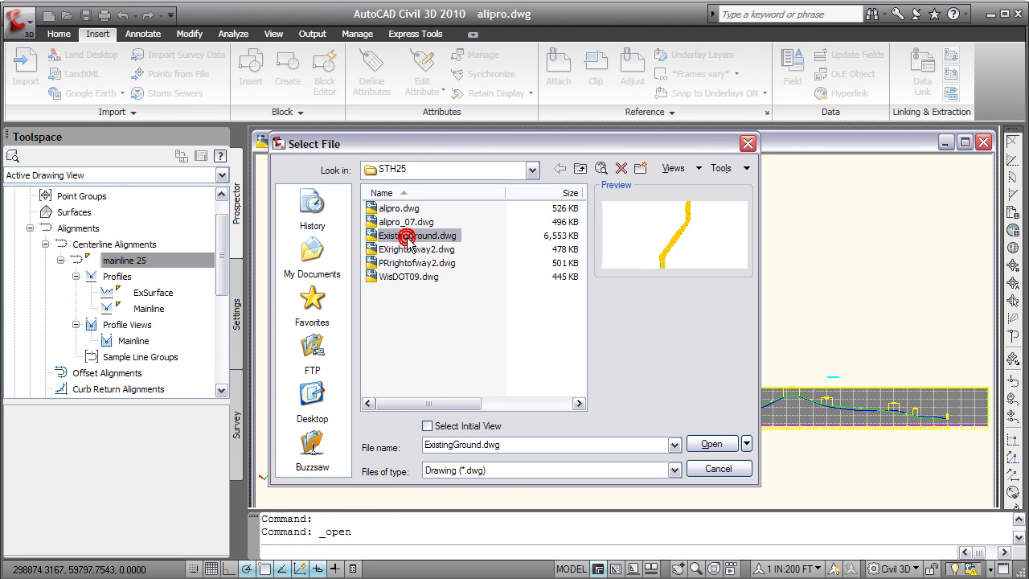
{"action": "left_click", "coordinate": [712, 445]}
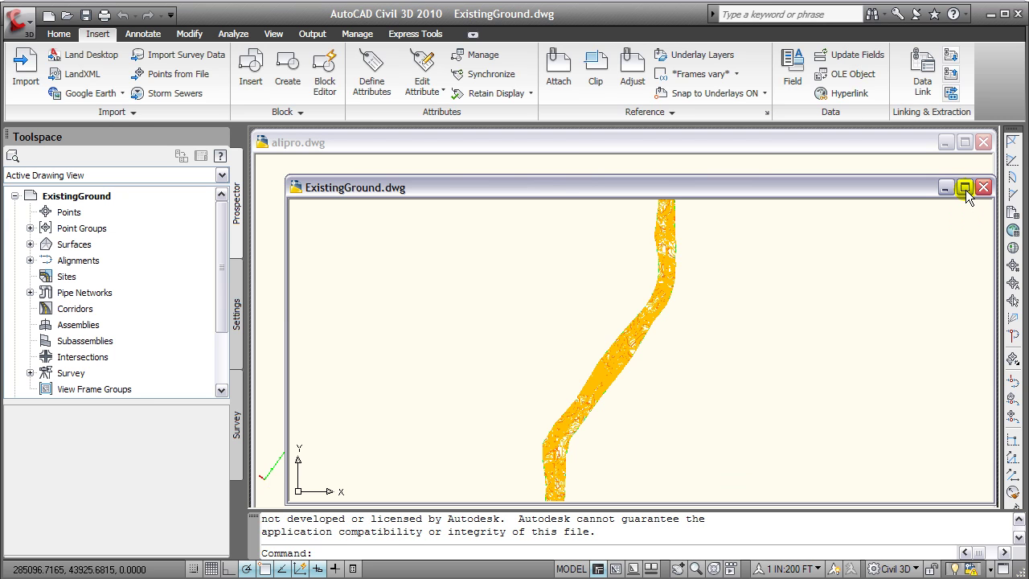
{"action": "left_click", "coordinate": [965, 190]}
{"action": "middle_click", "coordinate": [737, 238]}
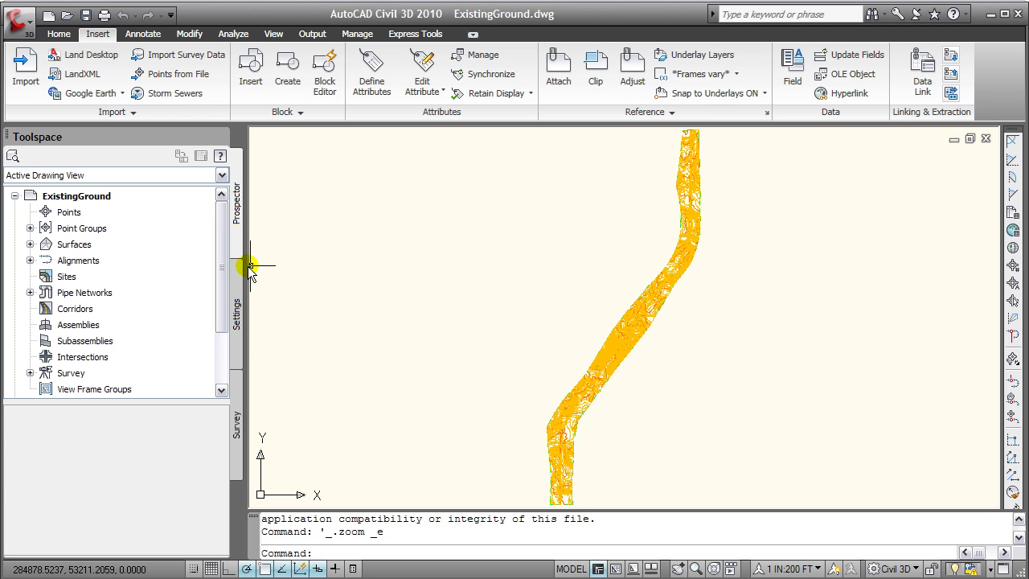
- Examine the EXIST surface's definition, checking its breaklines and point files
{"action": "left_click", "coordinate": [61, 245]}
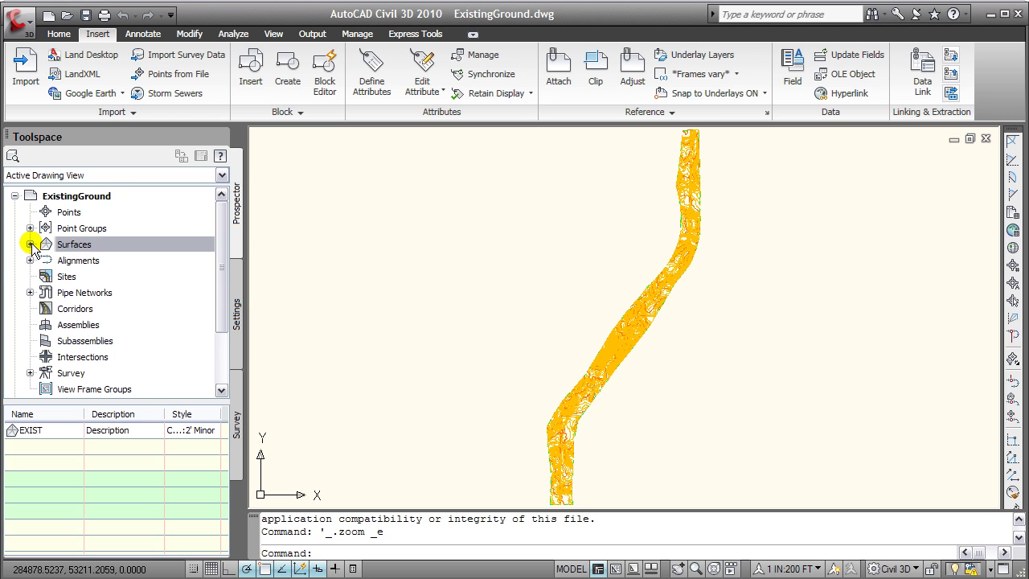
{"action": "left_click", "coordinate": [30, 244]}
{"action": "left_click", "coordinate": [82, 261]}
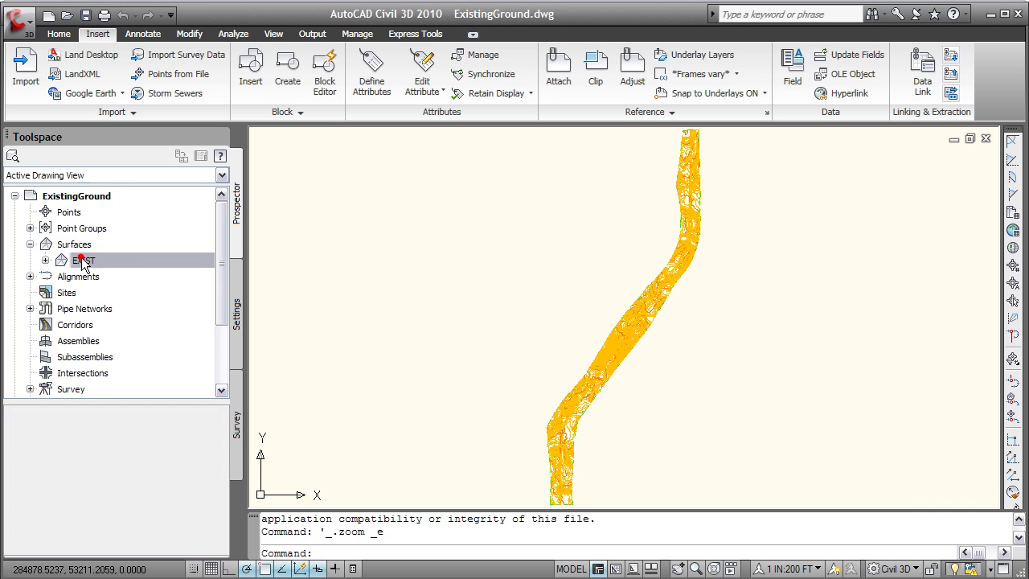
{"action": "left_click", "coordinate": [46, 261]}
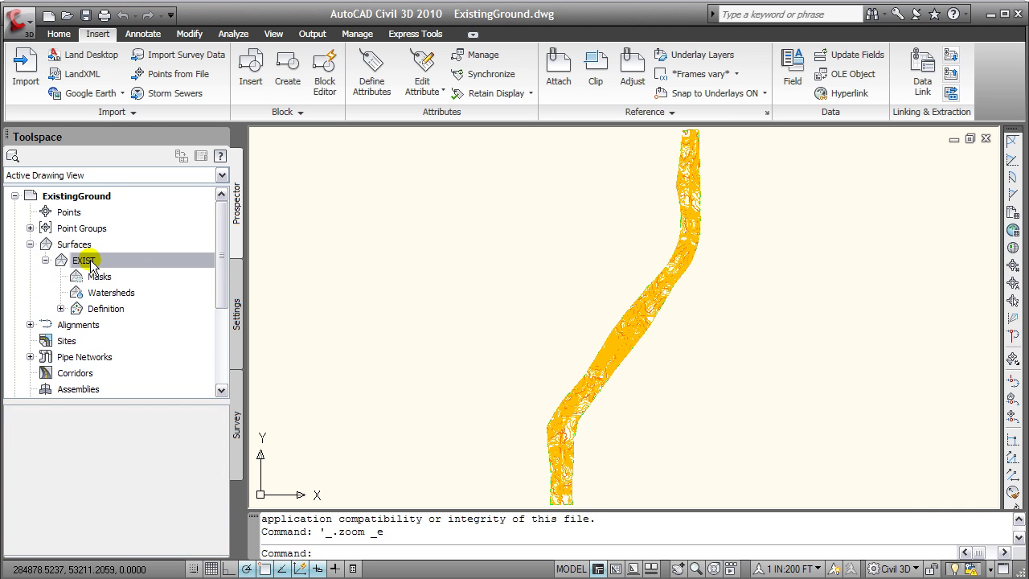
{"action": "left_click", "coordinate": [95, 312]}
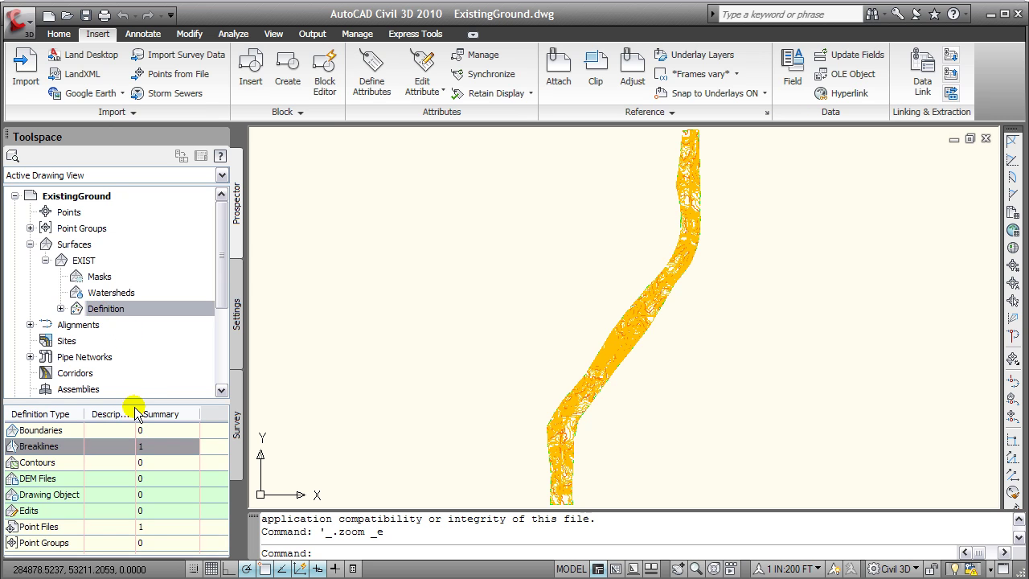
{"action": "left_click", "coordinate": [47, 447]}
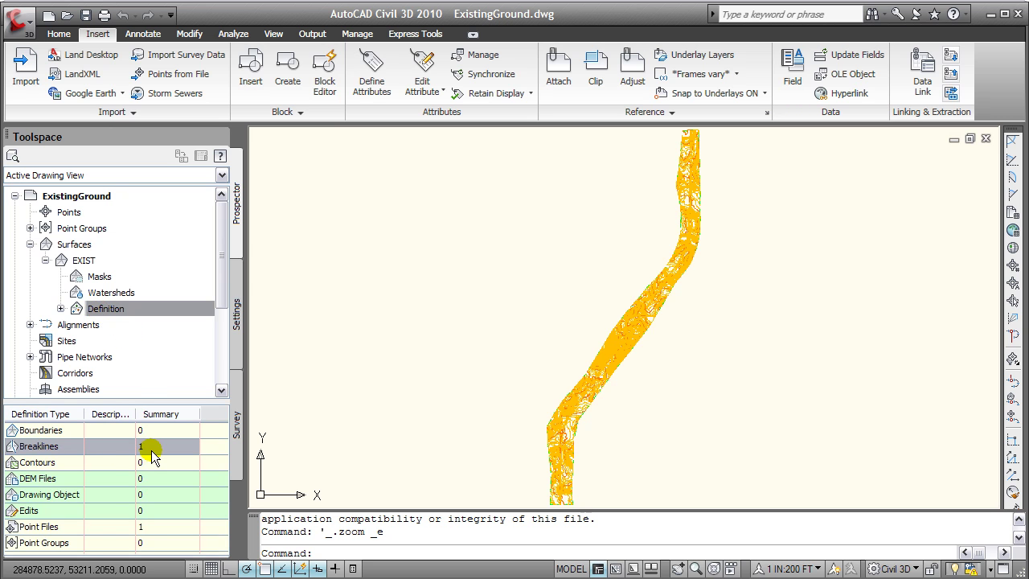
{"action": "left_click", "coordinate": [37, 529]}
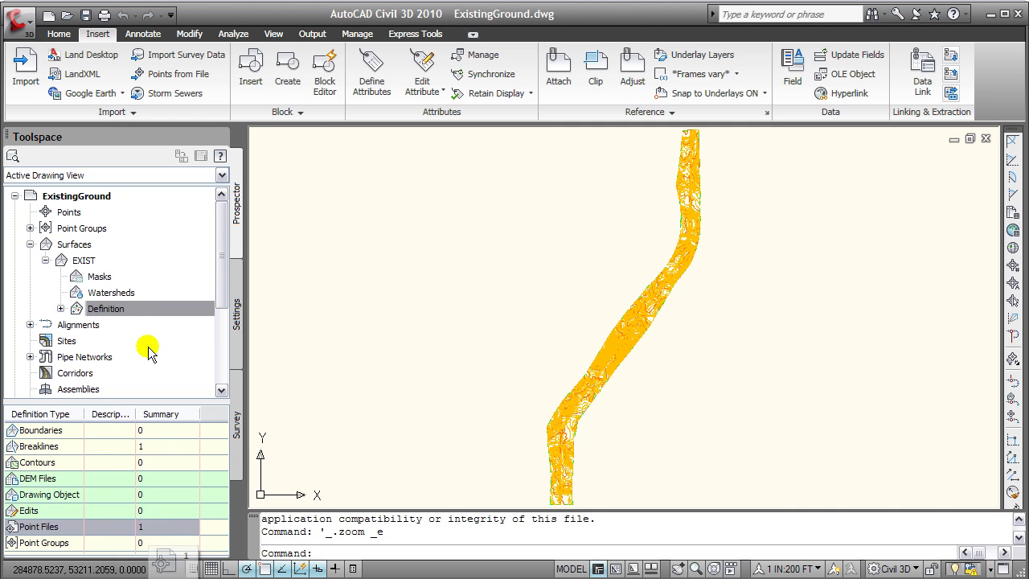
- Export the EXIST surface as LandXML version 1.2 to ExistingGround.xml in the Autodesk folder
{"action": "left_click", "coordinate": [83, 261]}
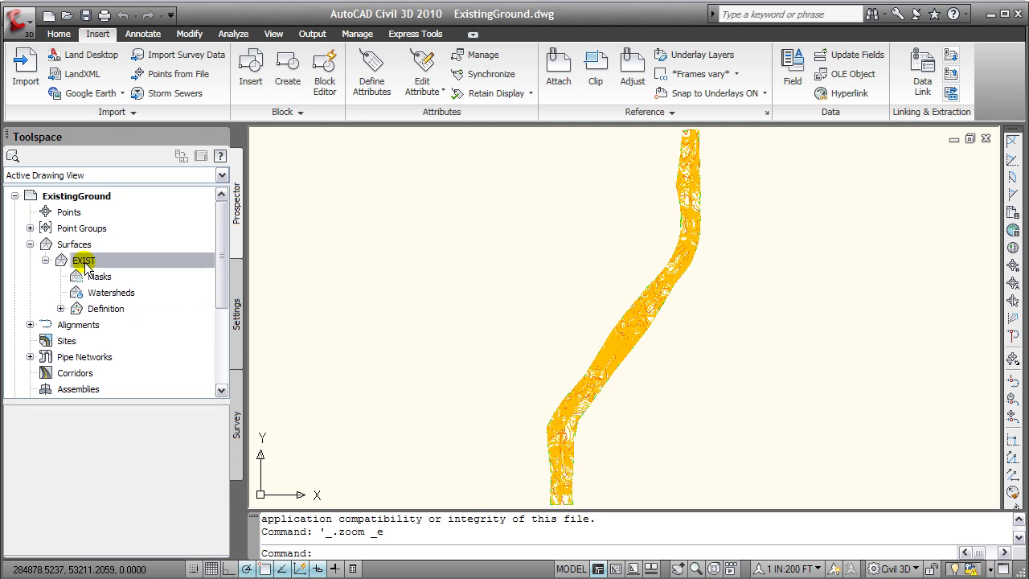
{"action": "right_click", "coordinate": [85, 265]}
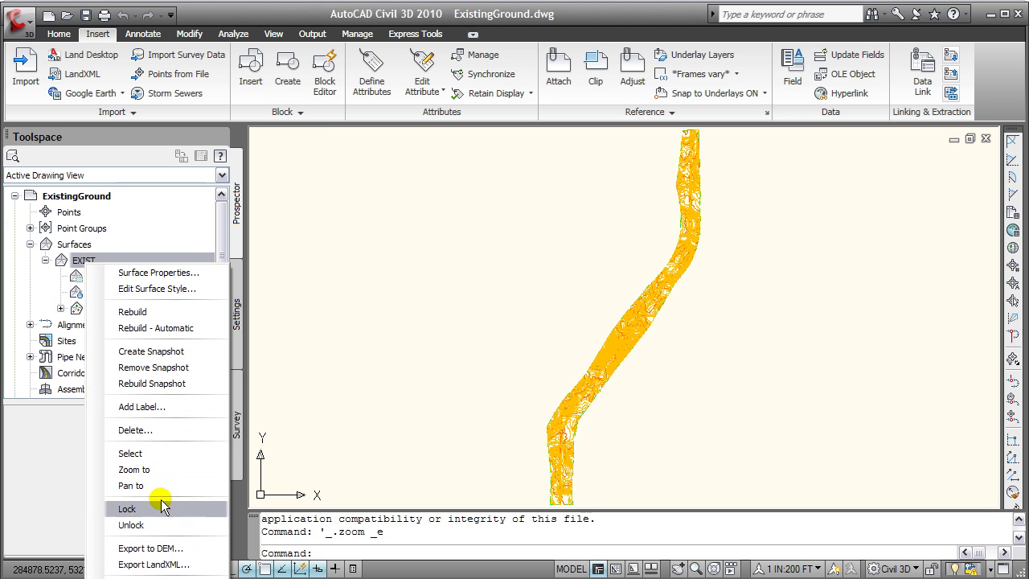
{"action": "left_click", "coordinate": [169, 564]}
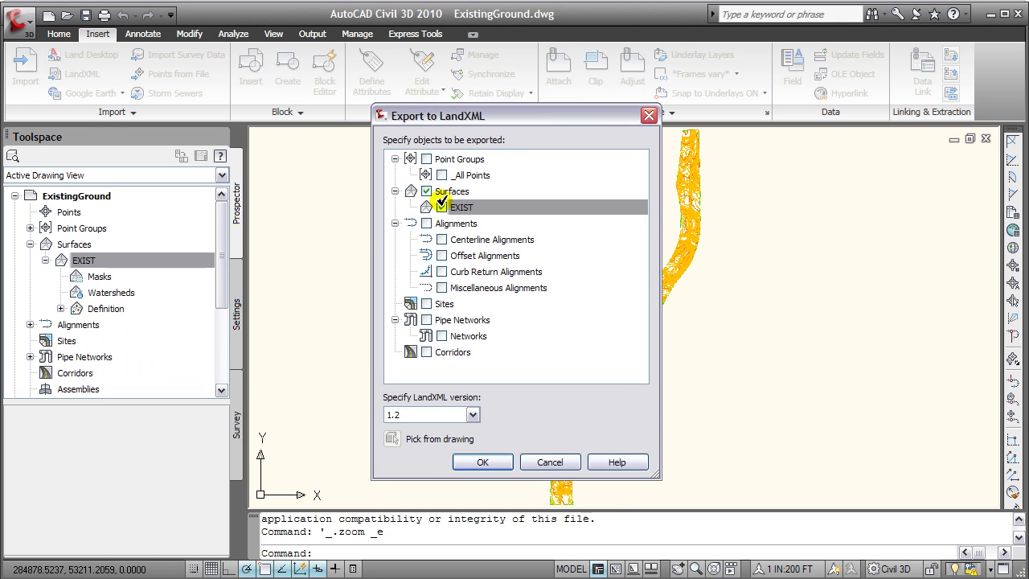
{"action": "left_click", "coordinate": [473, 414]}
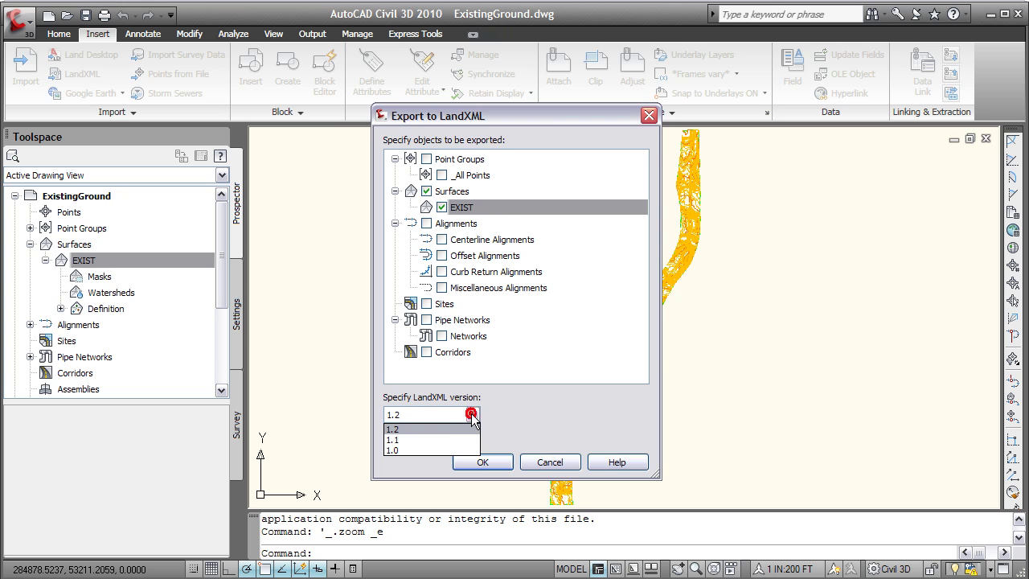
{"action": "left_click", "coordinate": [421, 430]}
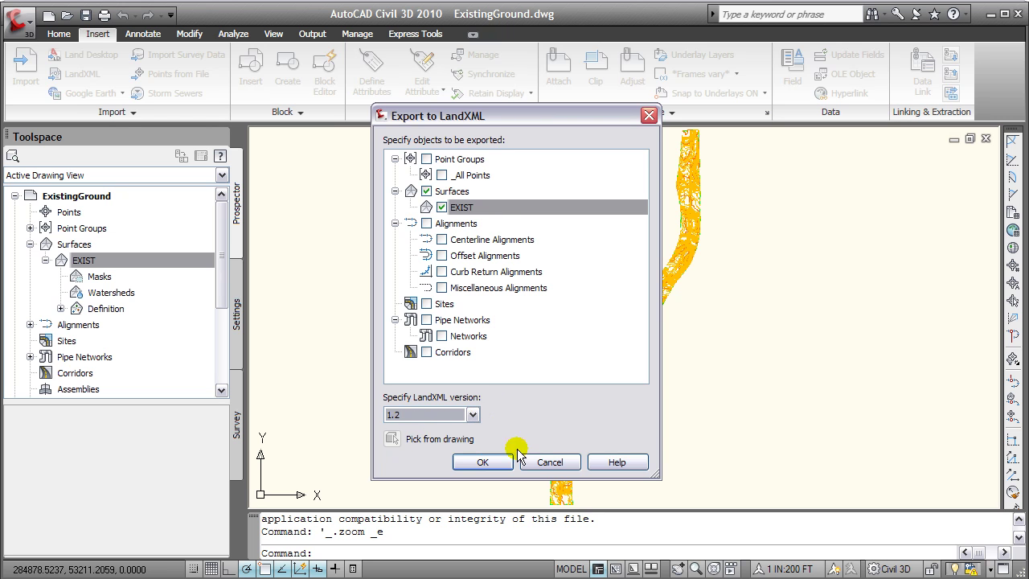
{"action": "left_click", "coordinate": [485, 462]}
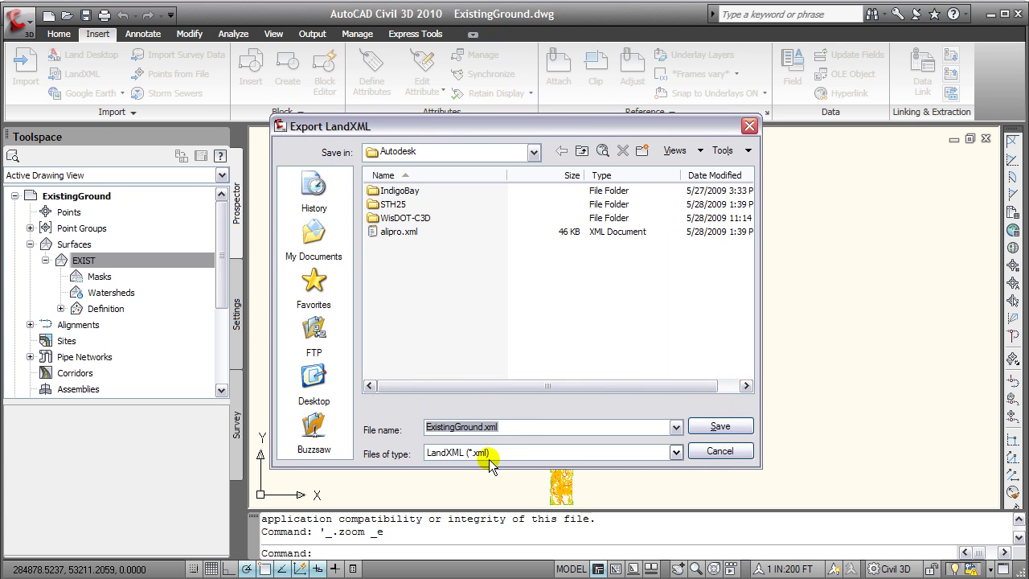
{"action": "left_click", "coordinate": [525, 427]}
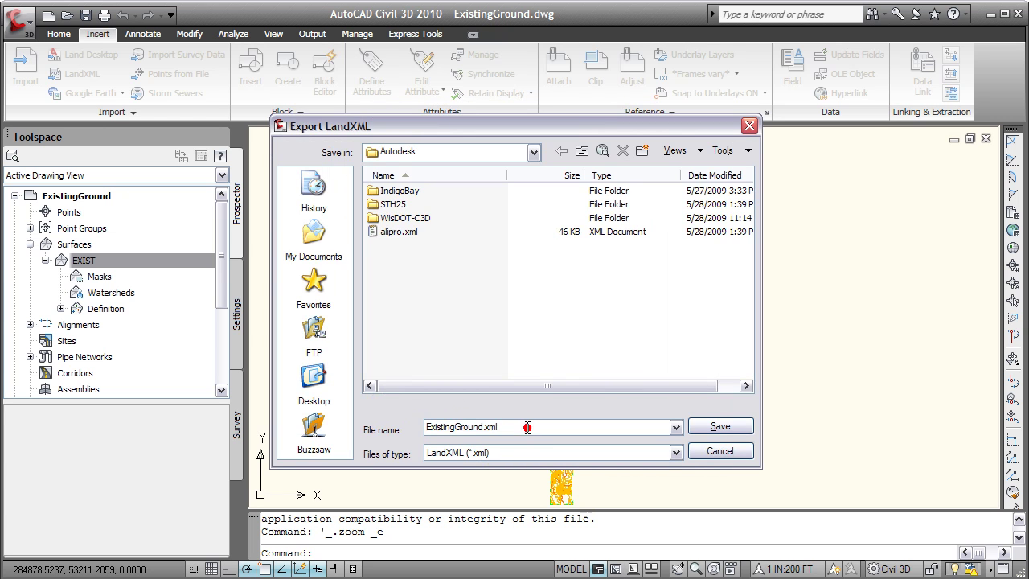
{"action": "left_click", "coordinate": [727, 428]}
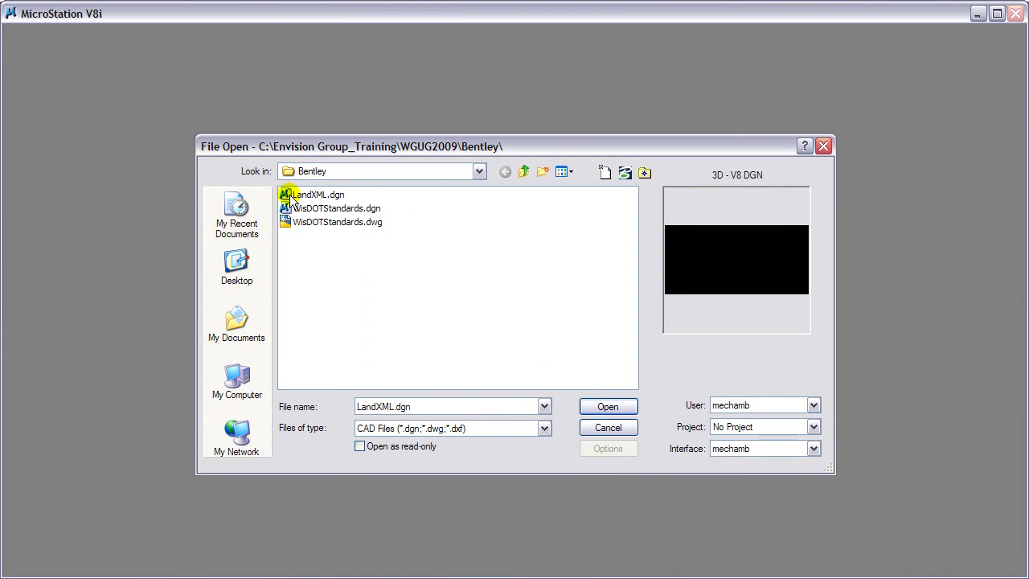
- Switch to MicroStation V8i and open LandXML.dgn from the Bentley folder
{"action": "left_click", "coordinate": [288, 195]}
{"action": "left_click", "coordinate": [598, 408]}
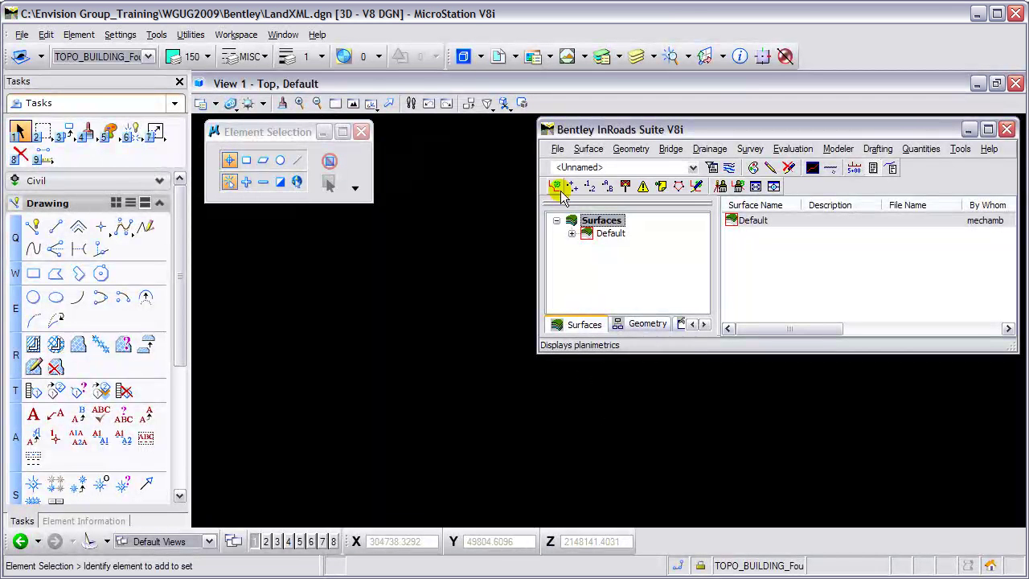
- Start a LandXML import in InRoads with feature seed name xml and surface feature style DTM_Transverse
{"action": "left_click", "coordinate": [558, 150]}
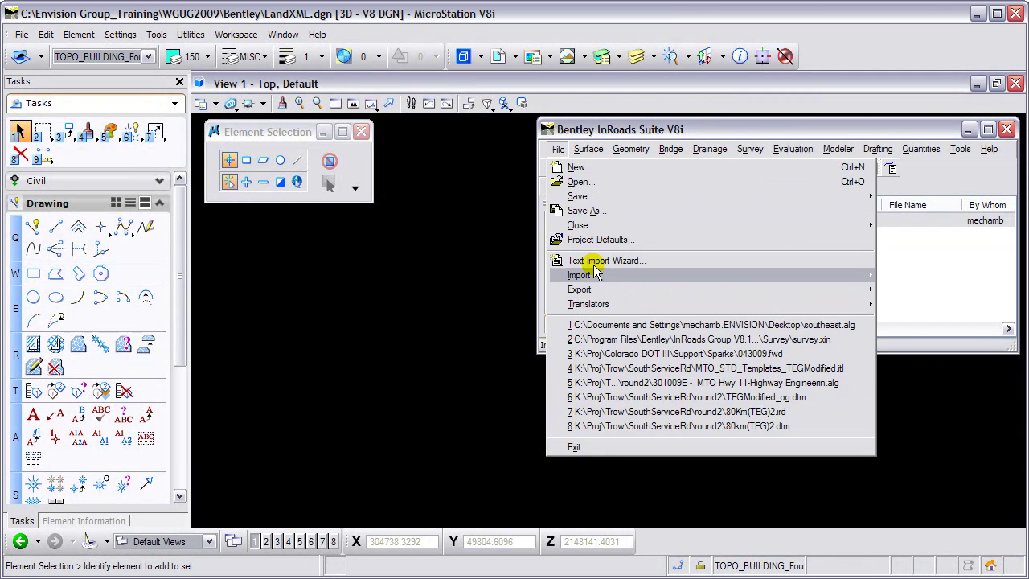
{"action": "mouse_move", "coordinate": [597, 309]}
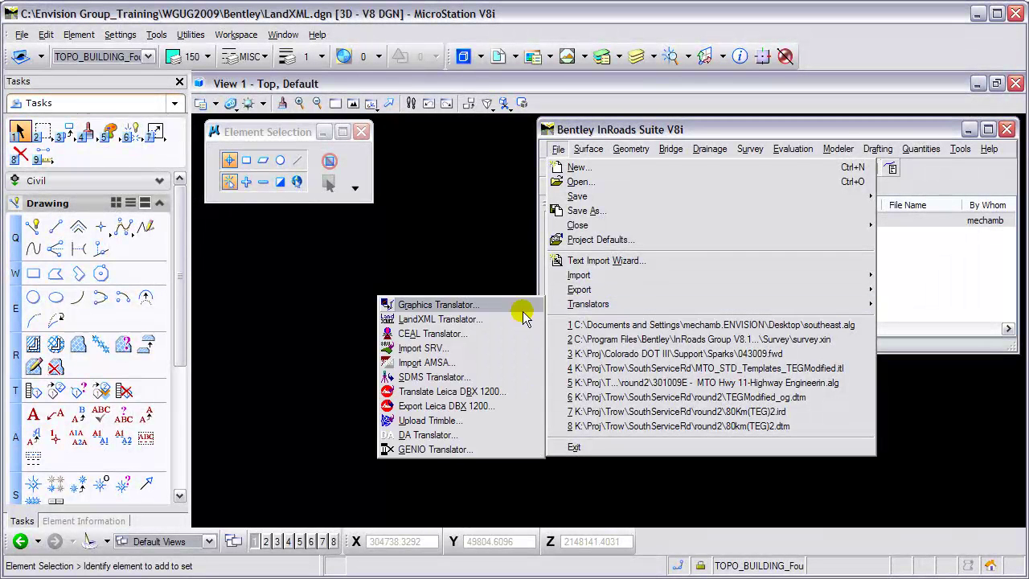
{"action": "left_click", "coordinate": [452, 319]}
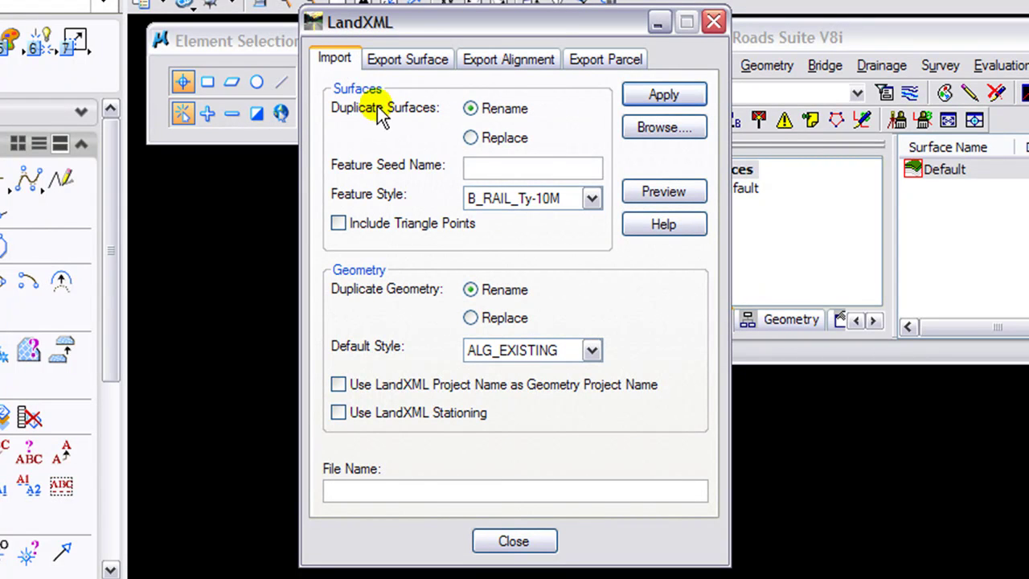
{"action": "left_click", "coordinate": [474, 168]}
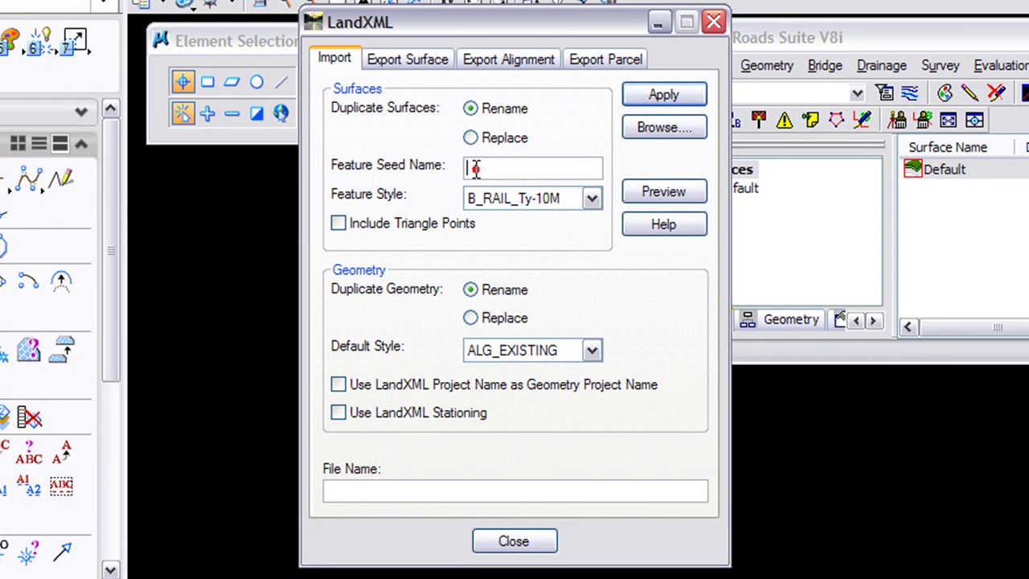
{"action": "type", "text": "xml"}
{"action": "left_click", "coordinate": [591, 198]}
{"action": "scroll", "coordinate": [595, 313], "scroll_direction": "down", "scroll_amount": 5}
{"action": "scroll", "coordinate": [595, 313], "scroll_direction": "down", "scroll_amount": 7}
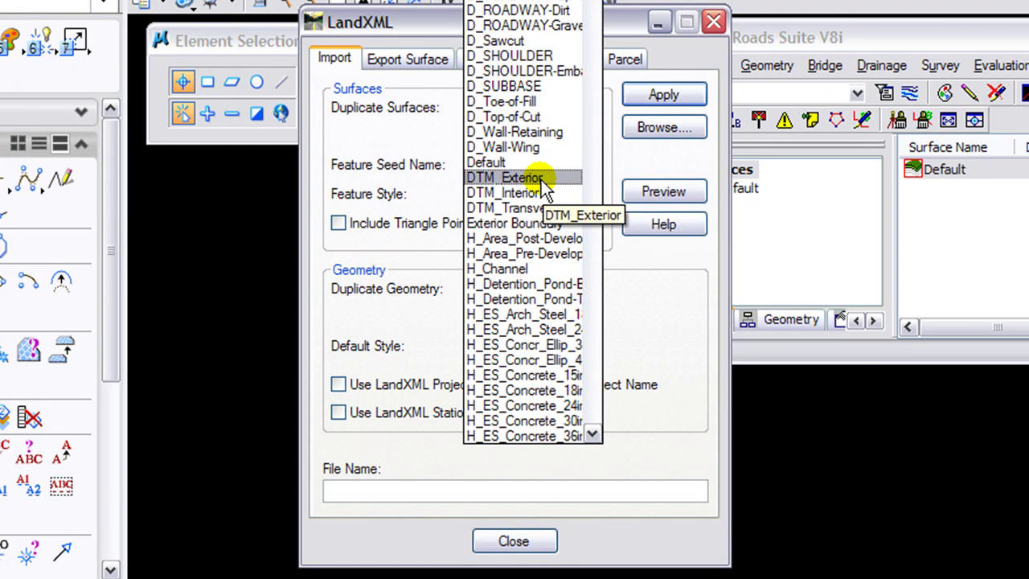
{"action": "left_click", "coordinate": [545, 208]}
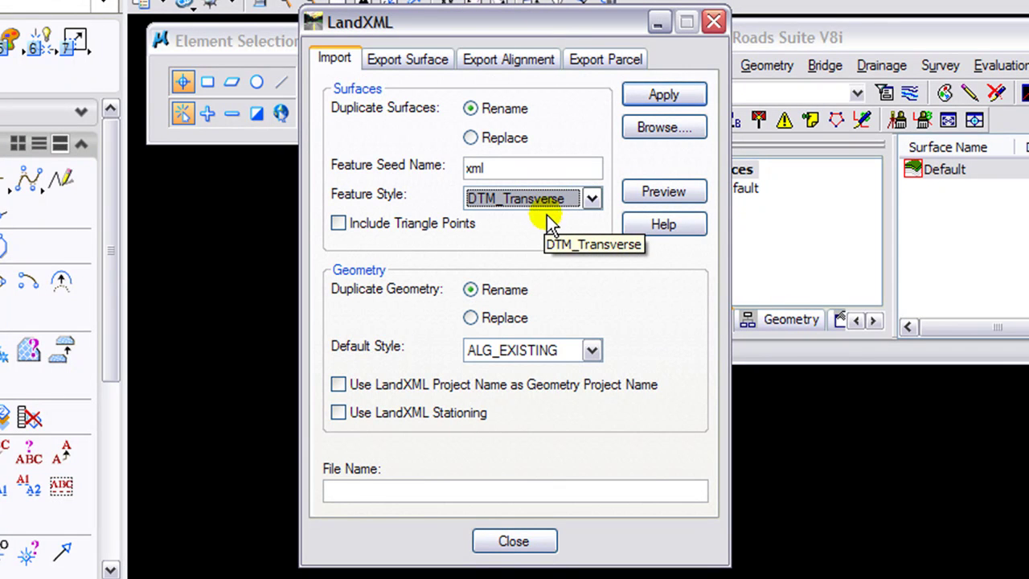
- Import the surface from ExistingGround.xml in the Autodesk folder
{"action": "left_click", "coordinate": [441, 486]}
{"action": "left_click", "coordinate": [660, 134]}
{"action": "left_click", "coordinate": [664, 135]}
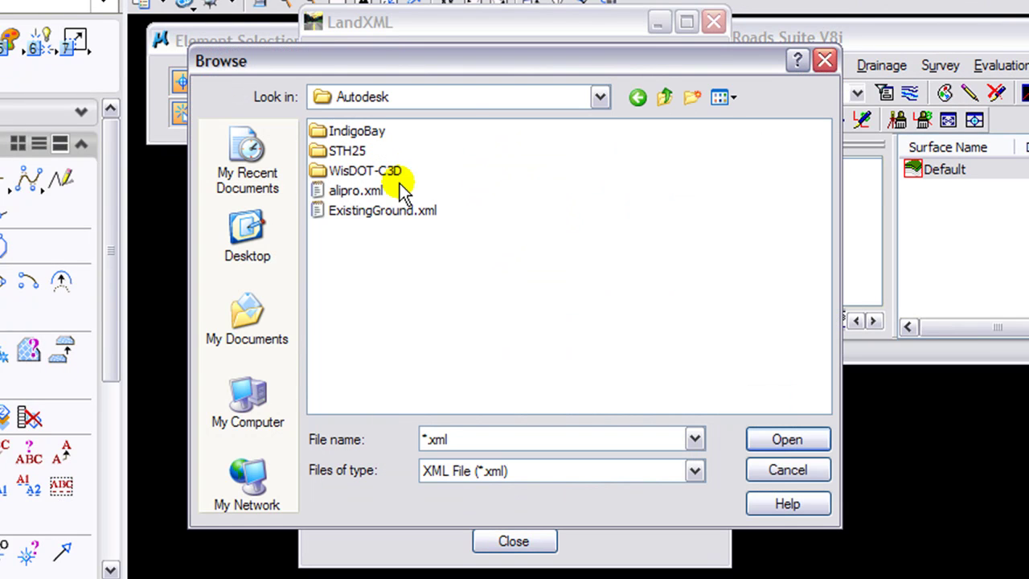
{"action": "left_click", "coordinate": [379, 212]}
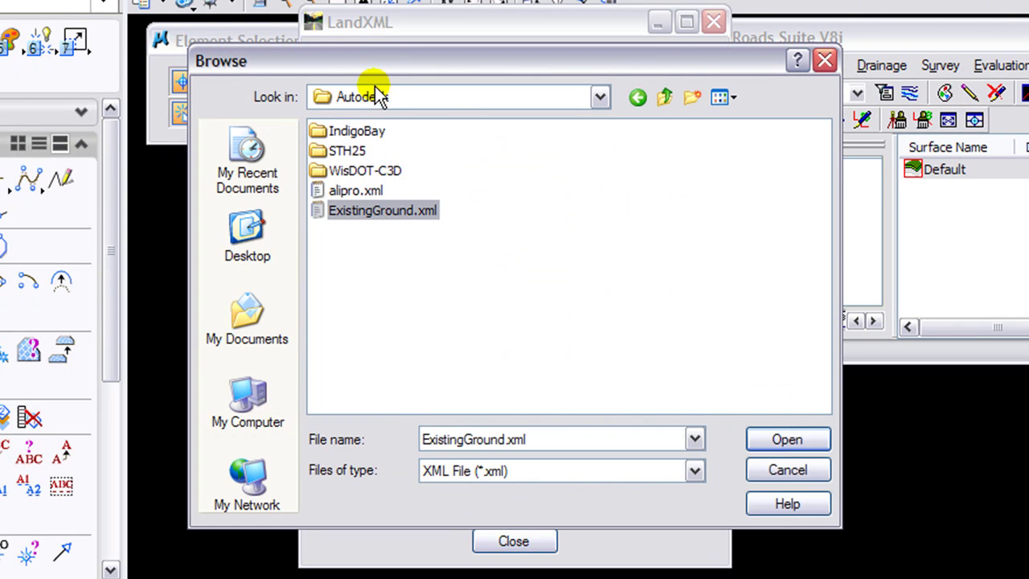
{"action": "left_click", "coordinate": [777, 439]}
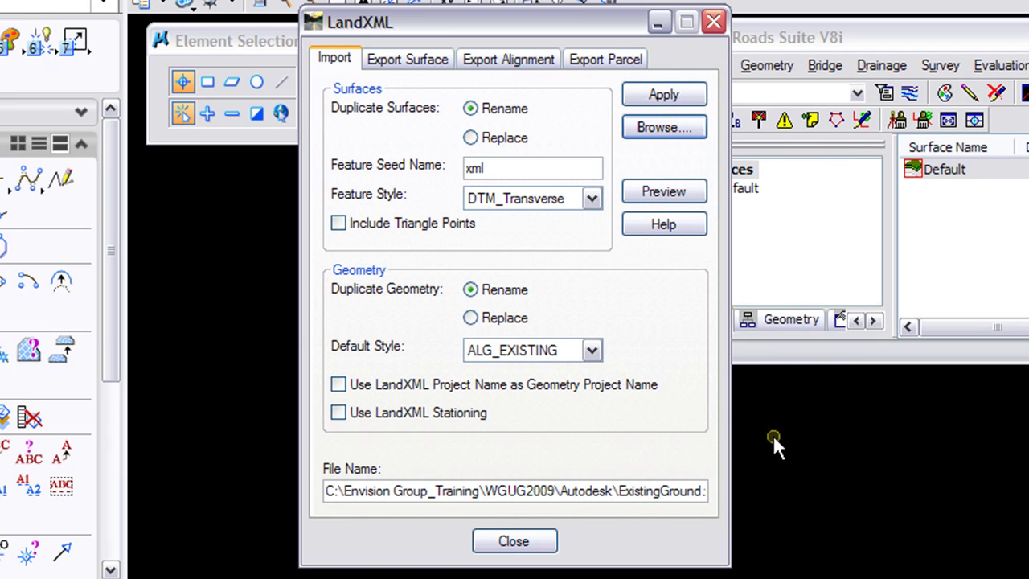
{"action": "left_click", "coordinate": [664, 96]}
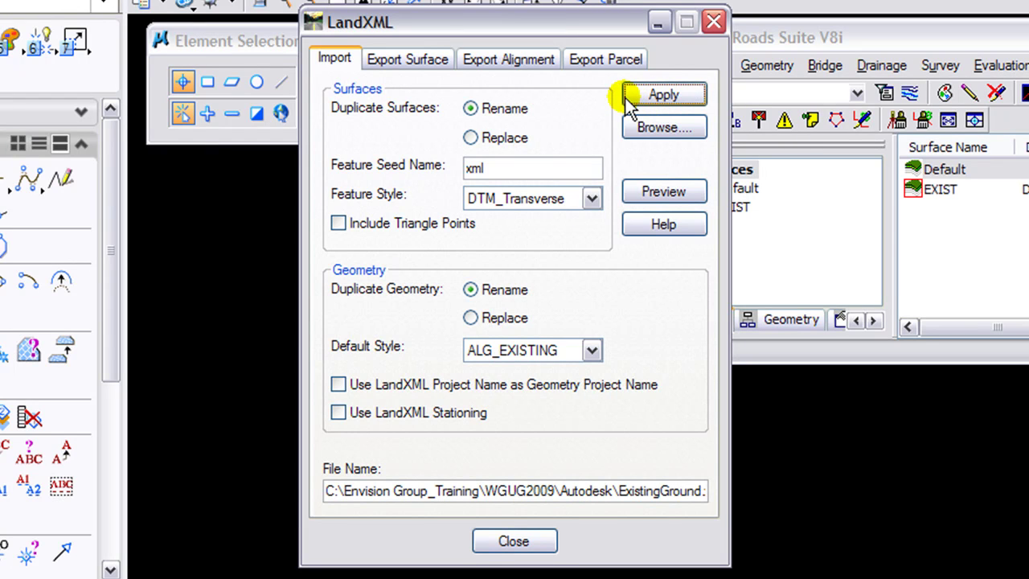
- Choose alipro.xml in the Autodesk folder as the LandXML file to import
{"action": "left_click", "coordinate": [530, 491]}
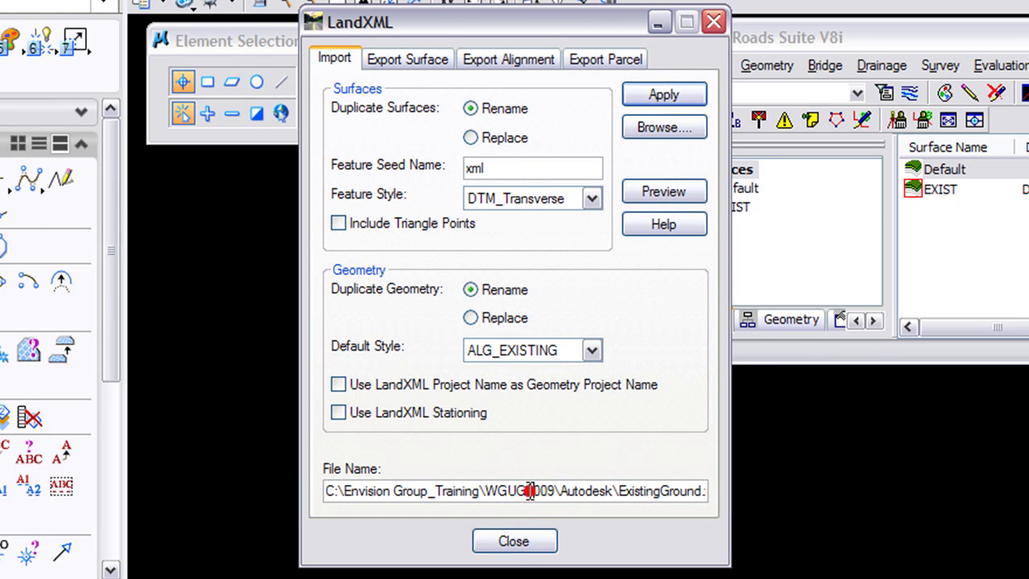
{"action": "left_click", "coordinate": [671, 133]}
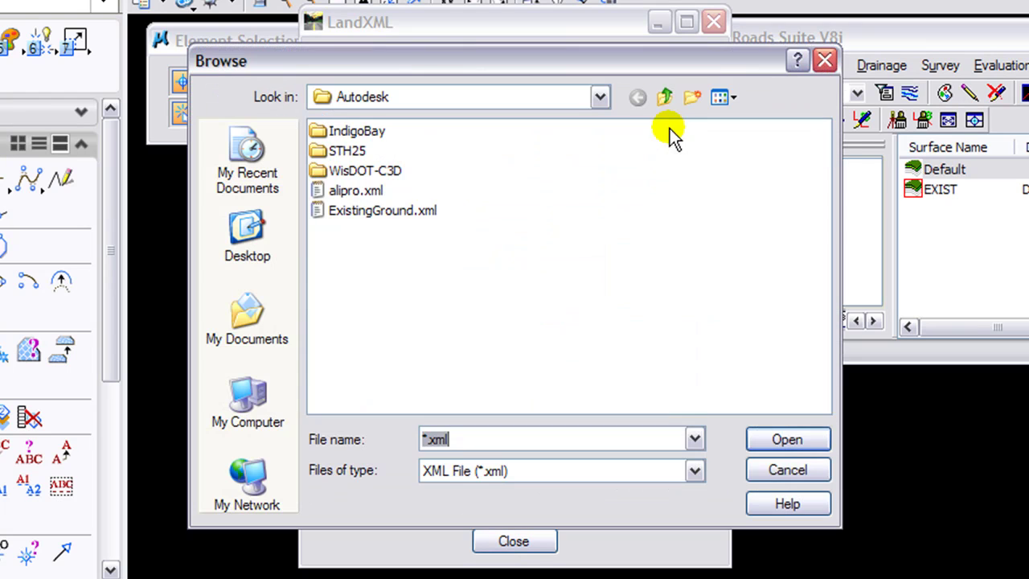
{"action": "left_click", "coordinate": [356, 191]}
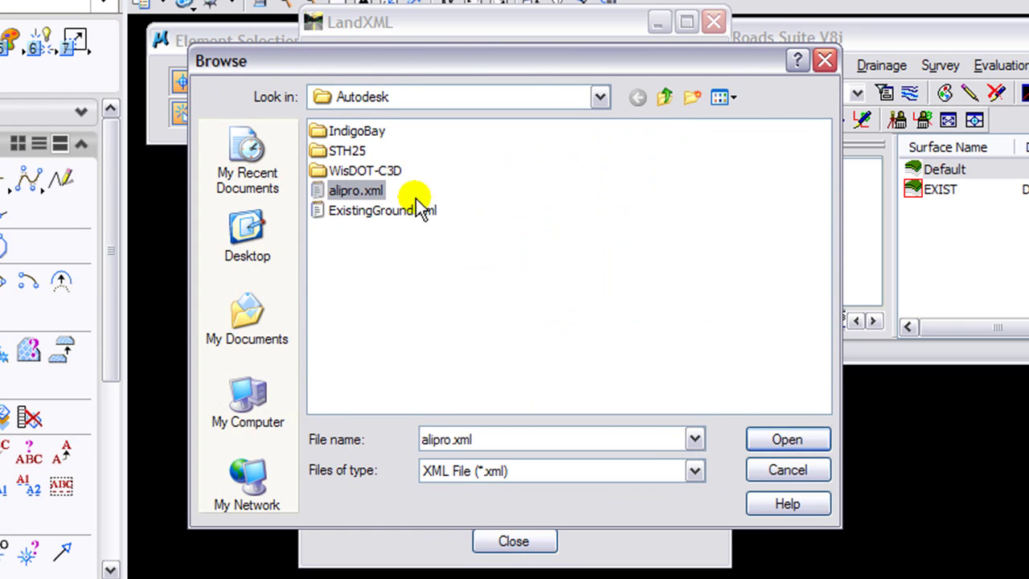
{"action": "left_click", "coordinate": [786, 440]}
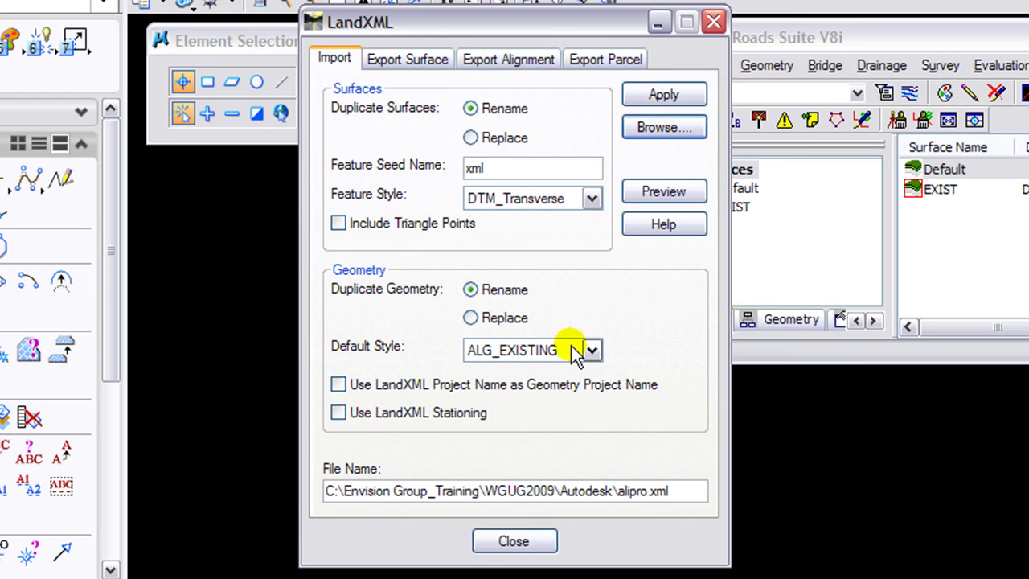
- Import the geometry with duplicates renamed, default style ALG_PRO, and the LandXML project name and stationing used, and close the translator
{"action": "left_click", "coordinate": [503, 292]}
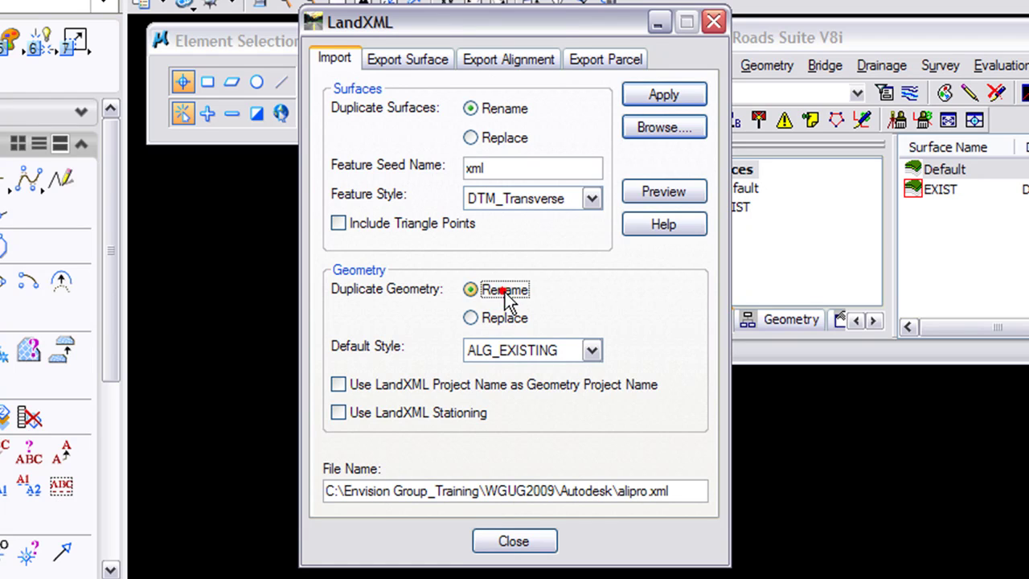
{"action": "left_click", "coordinate": [592, 351]}
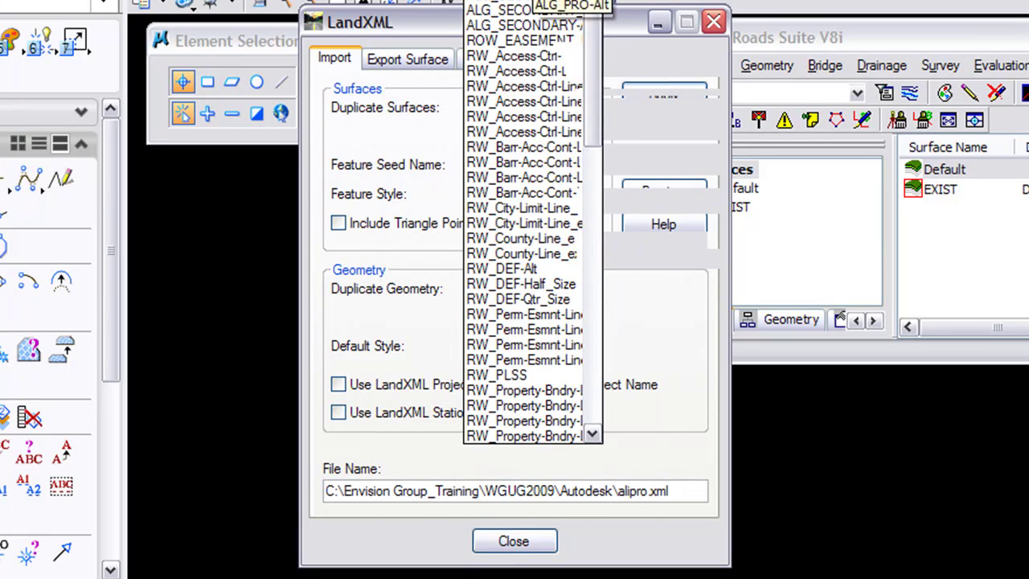
{"action": "left_click", "coordinate": [530, 1]}
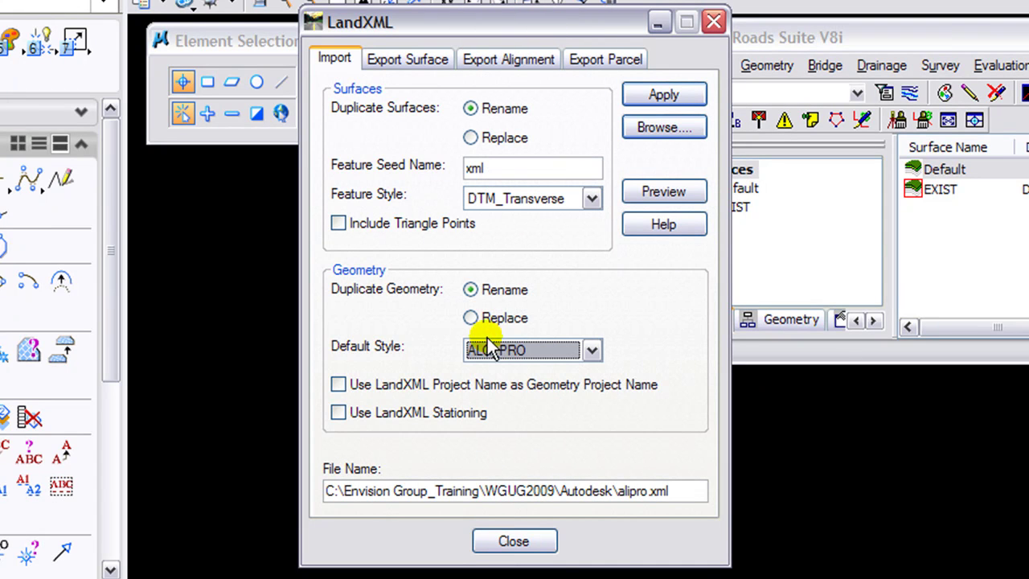
{"action": "left_click", "coordinate": [339, 384]}
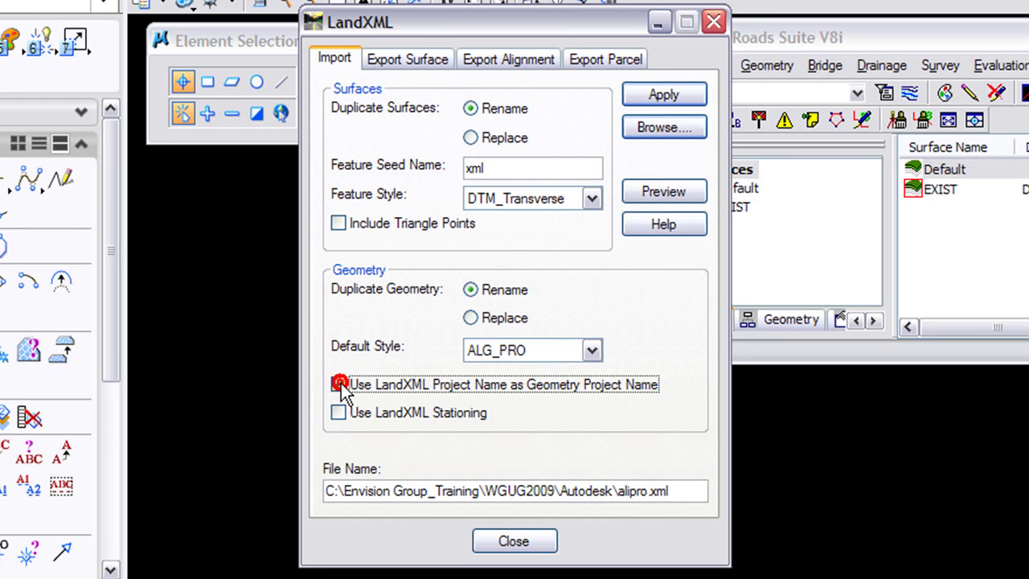
{"action": "left_click", "coordinate": [338, 413]}
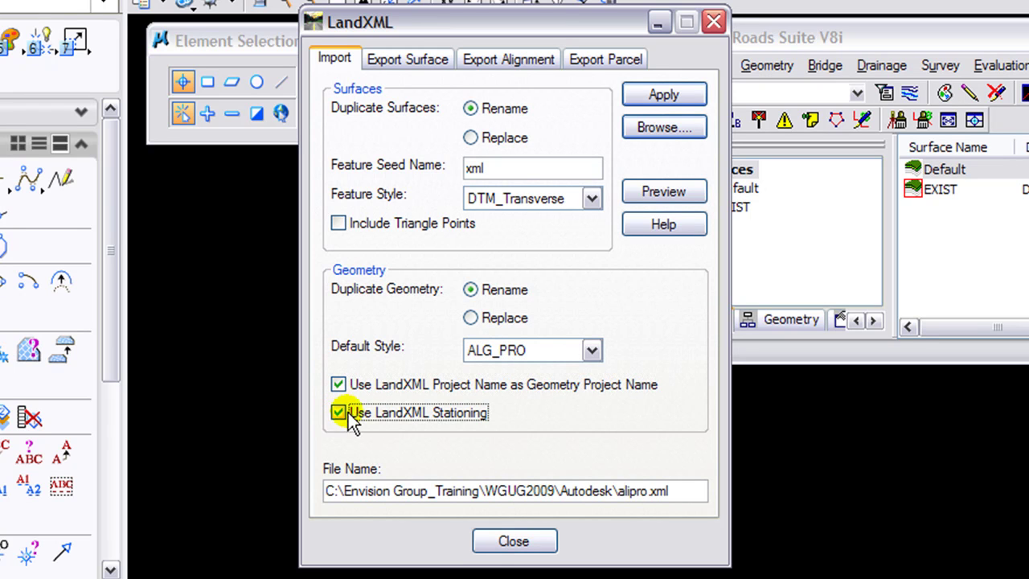
{"action": "left_click", "coordinate": [665, 95]}
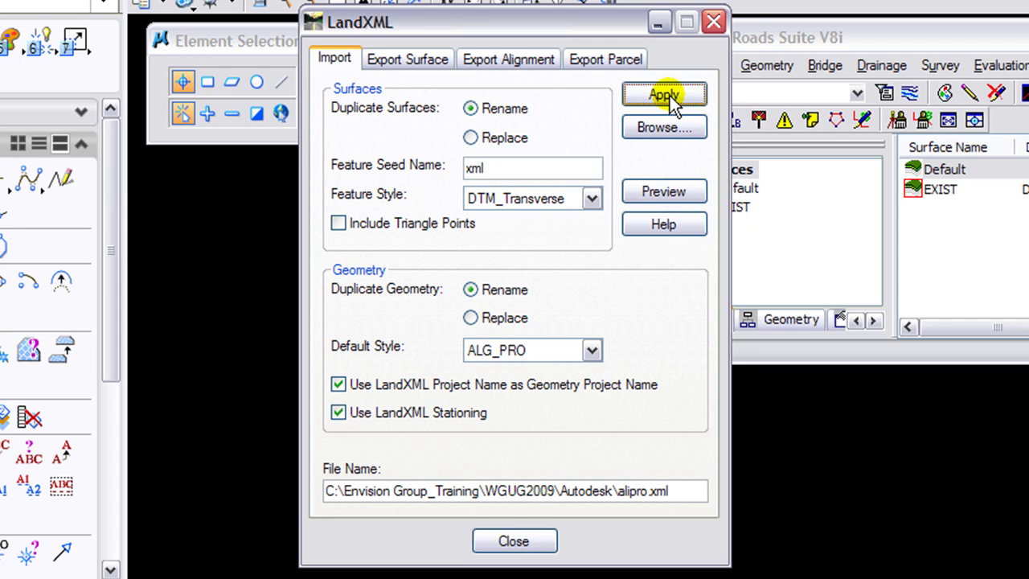
{"action": "left_click", "coordinate": [537, 542]}
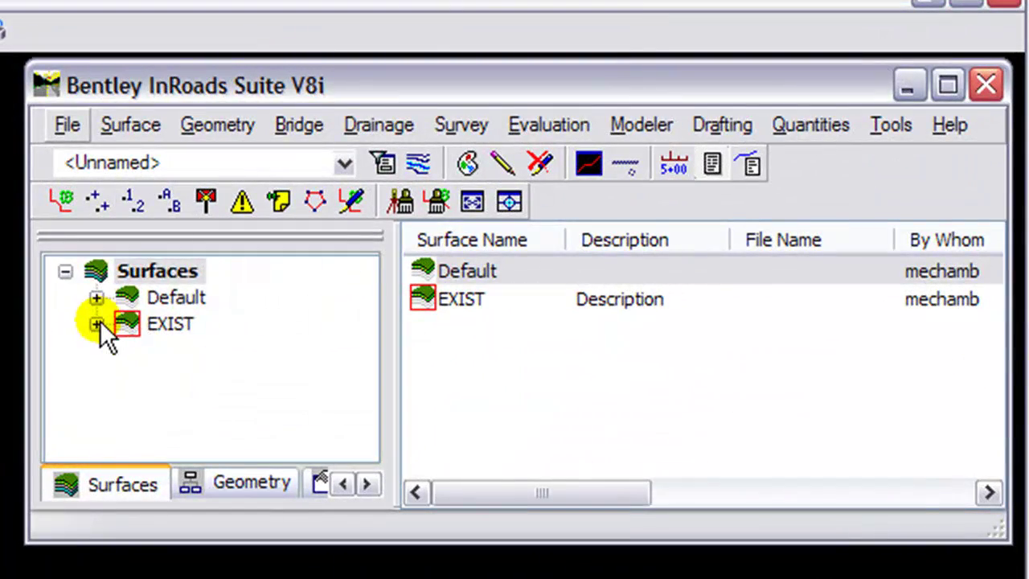
- Examine the EXIST surface's contents, checking its breakline features, range points and triangles
{"action": "left_click", "coordinate": [465, 264]}
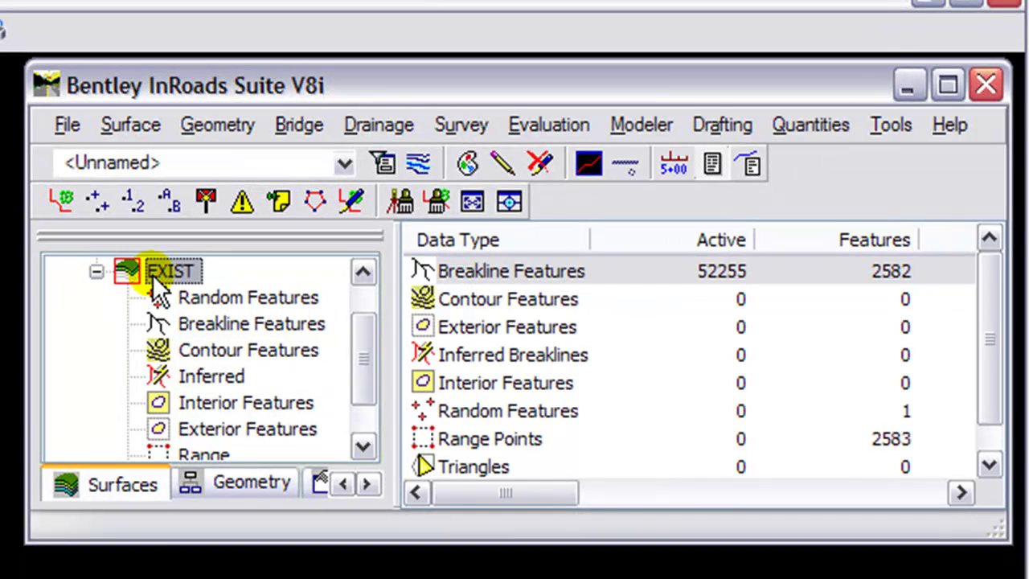
{"action": "left_click", "coordinate": [482, 269]}
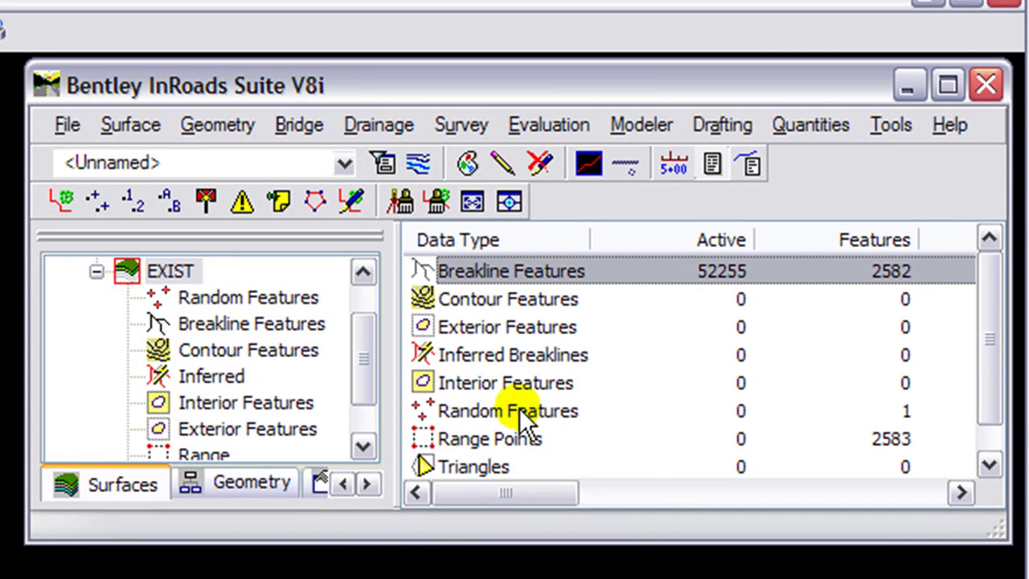
{"action": "left_click", "coordinate": [516, 434]}
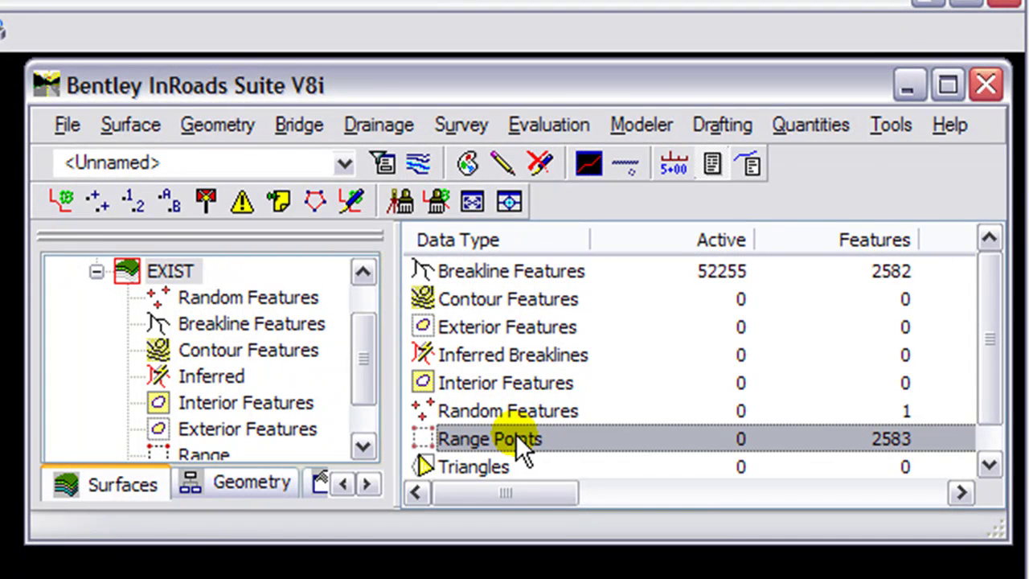
{"action": "left_click", "coordinate": [507, 467]}
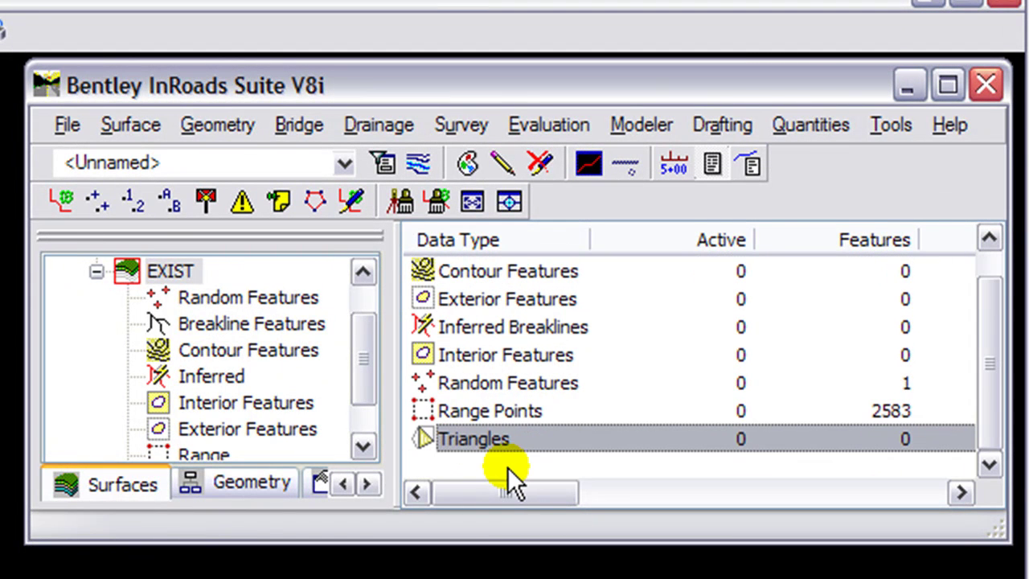
- Triangulate the EXIST surface
{"action": "left_click", "coordinate": [167, 271]}
{"action": "right_click", "coordinate": [168, 271]}
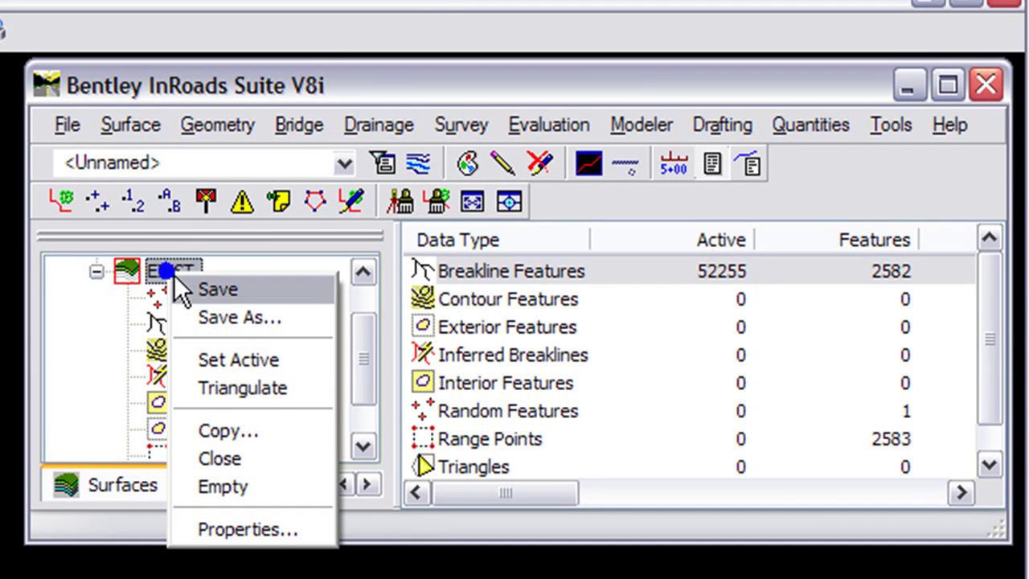
{"action": "left_click", "coordinate": [251, 398]}
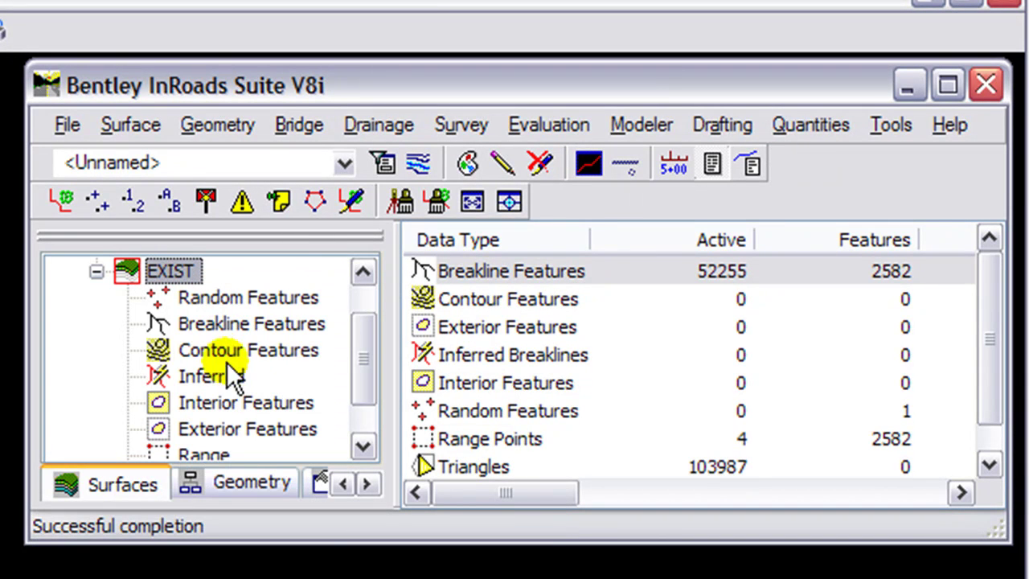
- Save the EXIST surface as EXIST.dtm in the Autodesk folder
{"action": "right_click", "coordinate": [164, 274]}
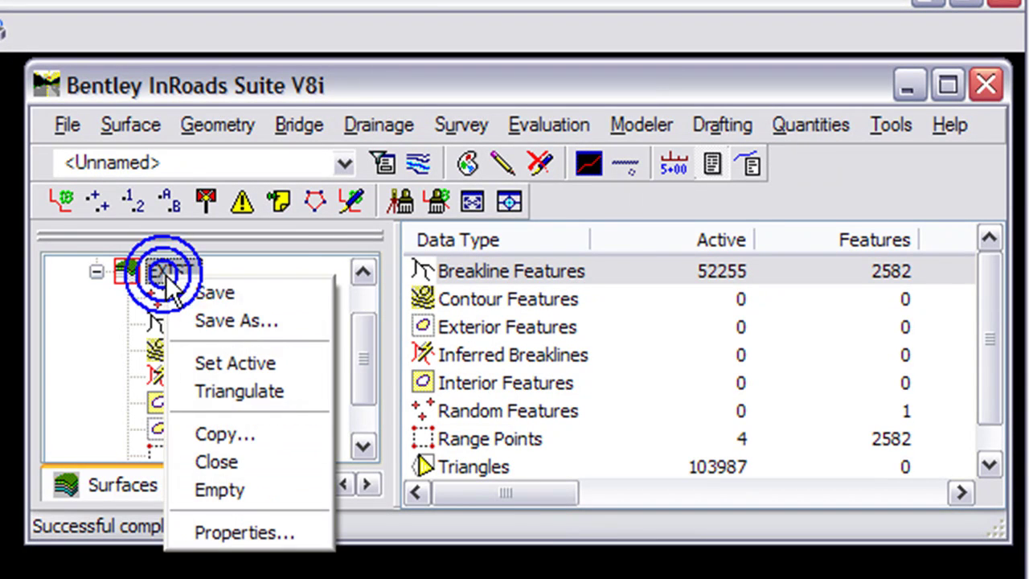
{"action": "left_click", "coordinate": [198, 291]}
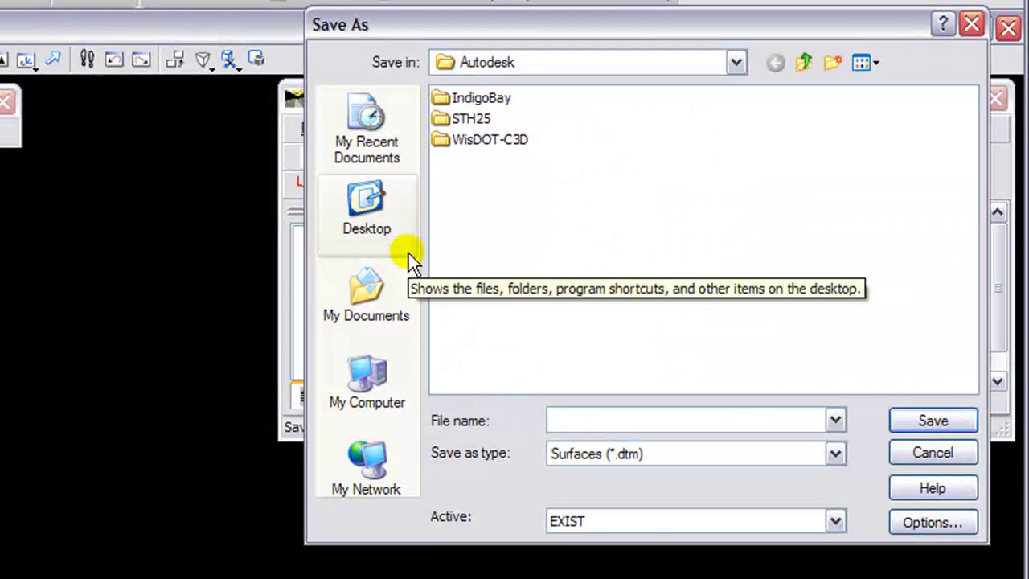
{"action": "left_click", "coordinate": [591, 521]}
{"action": "left_click", "coordinate": [567, 559]}
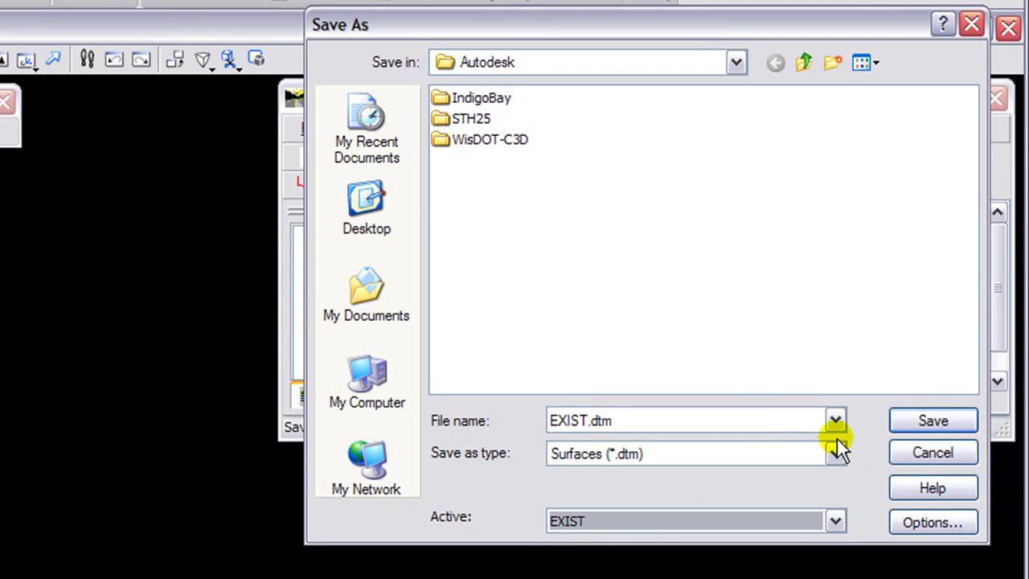
{"action": "left_click", "coordinate": [920, 429]}
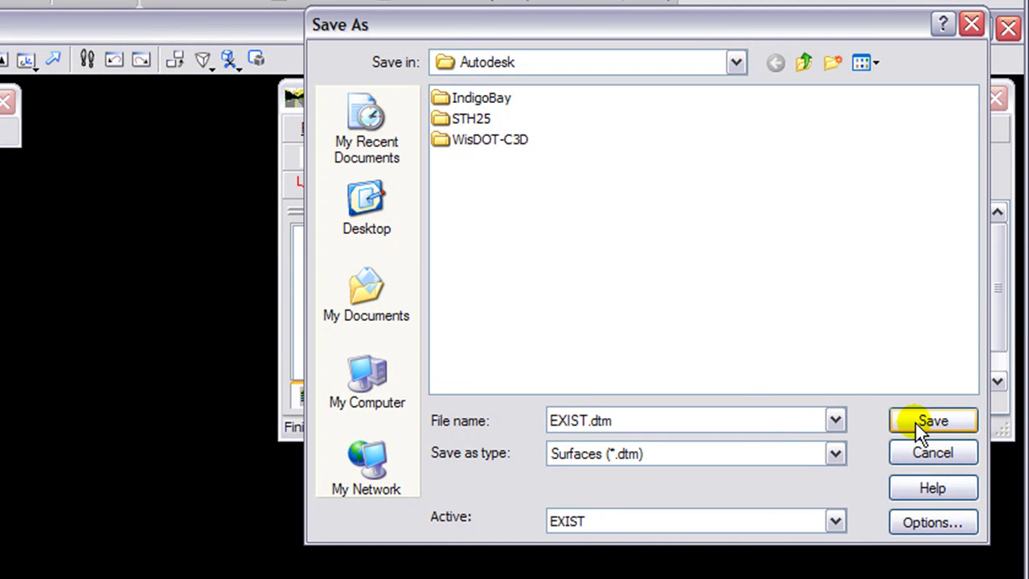
{"action": "left_click", "coordinate": [922, 448]}
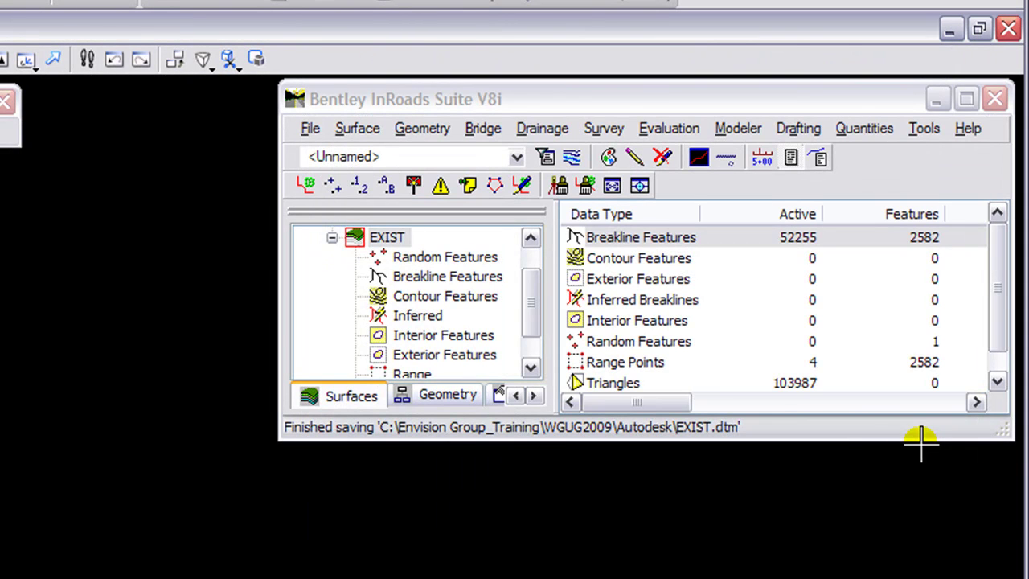
- Check the EXIST surface's triangles and list the contents of the imported alipro.dwg geometry project
{"action": "left_click", "coordinate": [623, 387]}
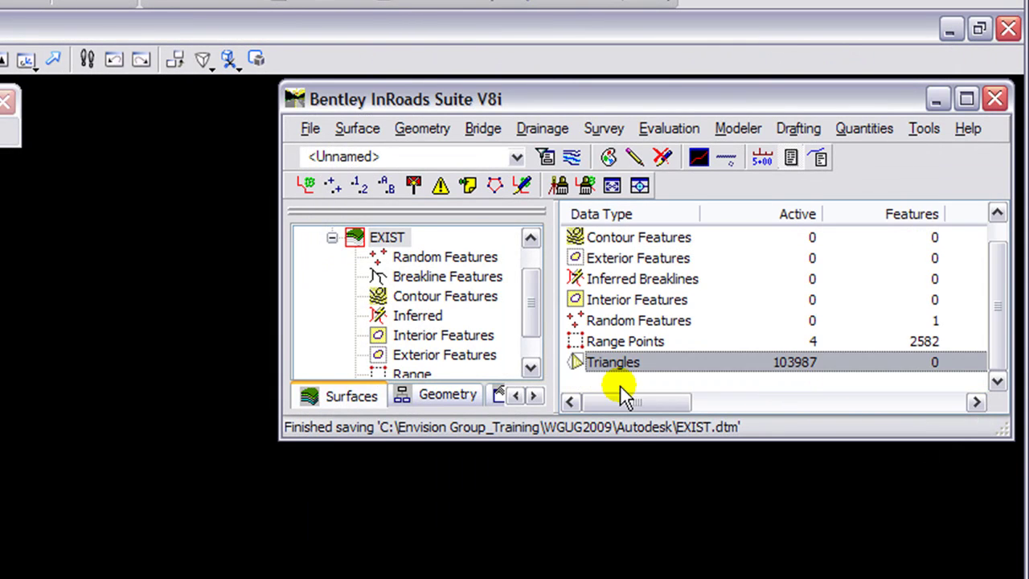
{"action": "left_click", "coordinate": [332, 238]}
{"action": "left_click", "coordinate": [423, 398]}
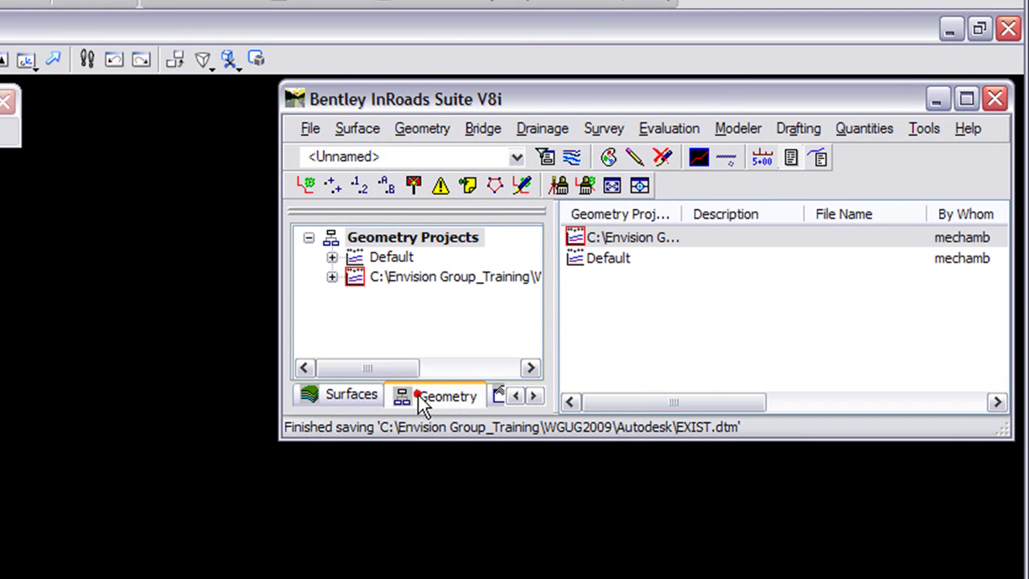
{"action": "left_click", "coordinate": [387, 276]}
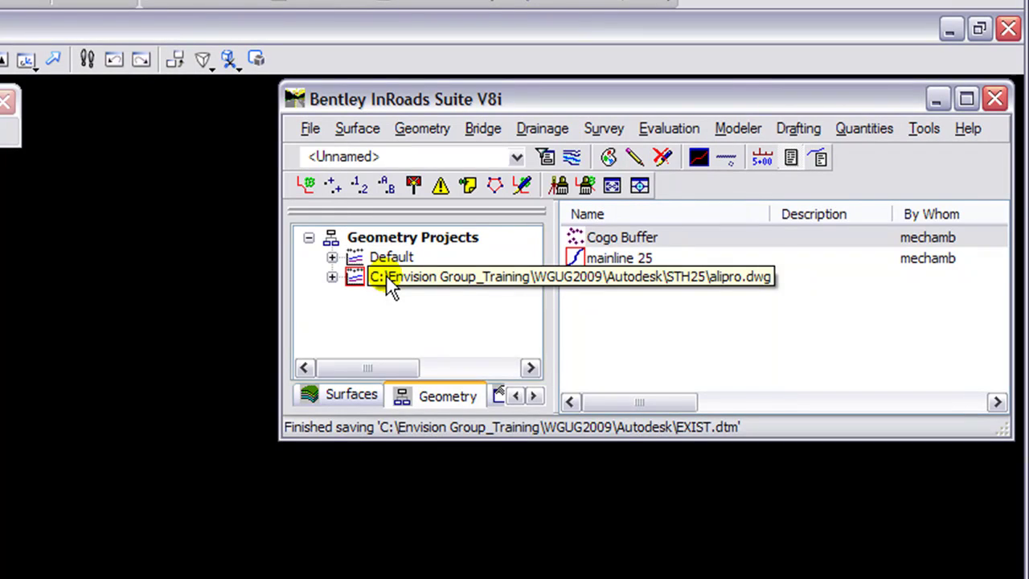
- Rename the imported alipro.dwg geometry project as alipro with the description "import from xml"
{"action": "left_click", "coordinate": [418, 130]}
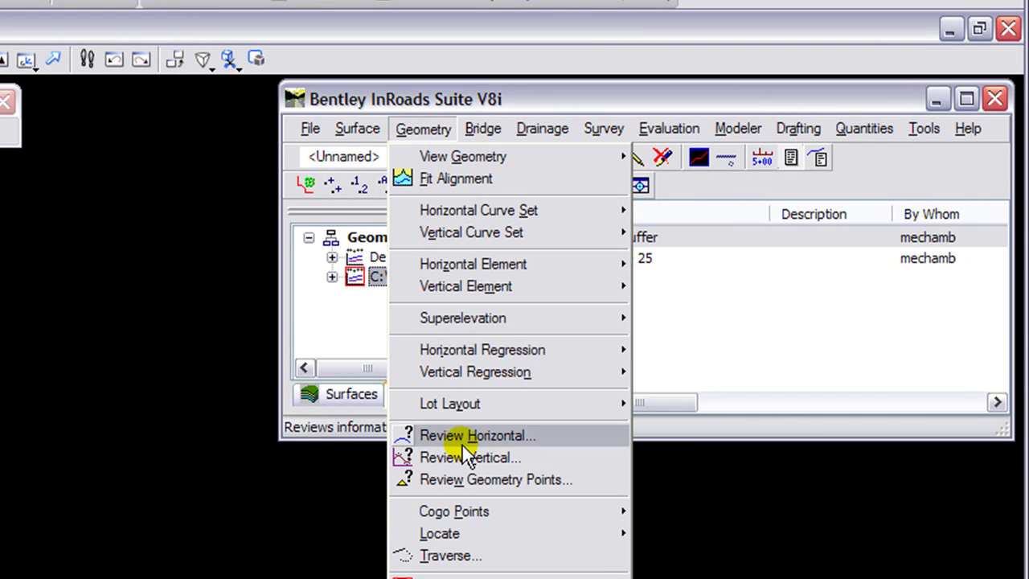
{"action": "left_click", "coordinate": [483, 578]}
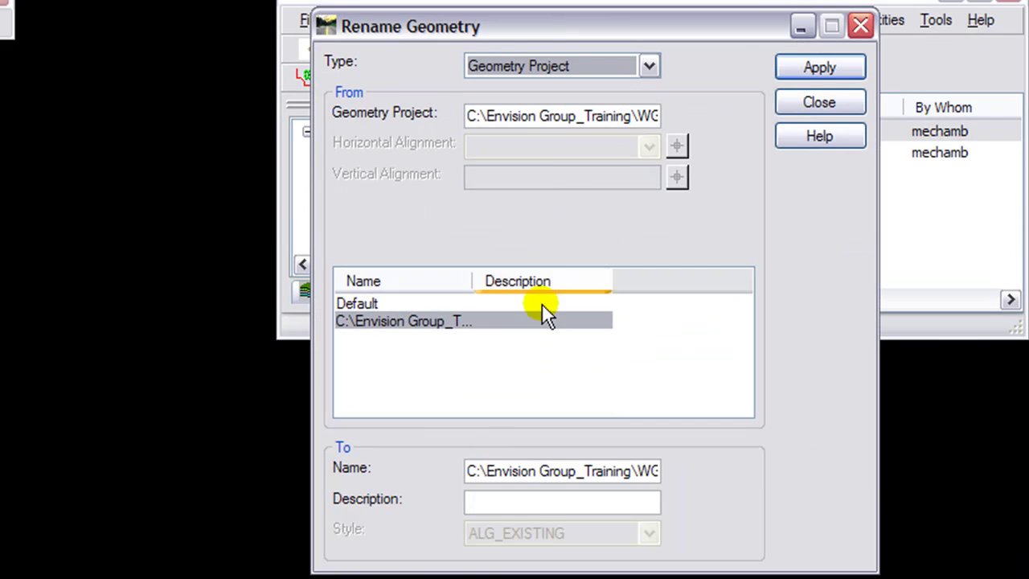
{"action": "left_click", "coordinate": [526, 68]}
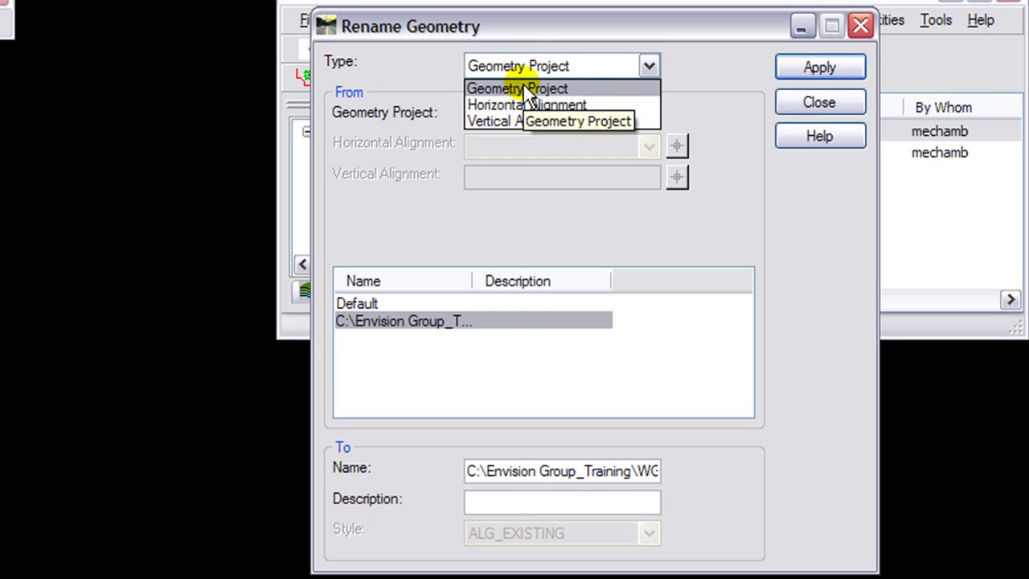
{"action": "left_click", "coordinate": [521, 87]}
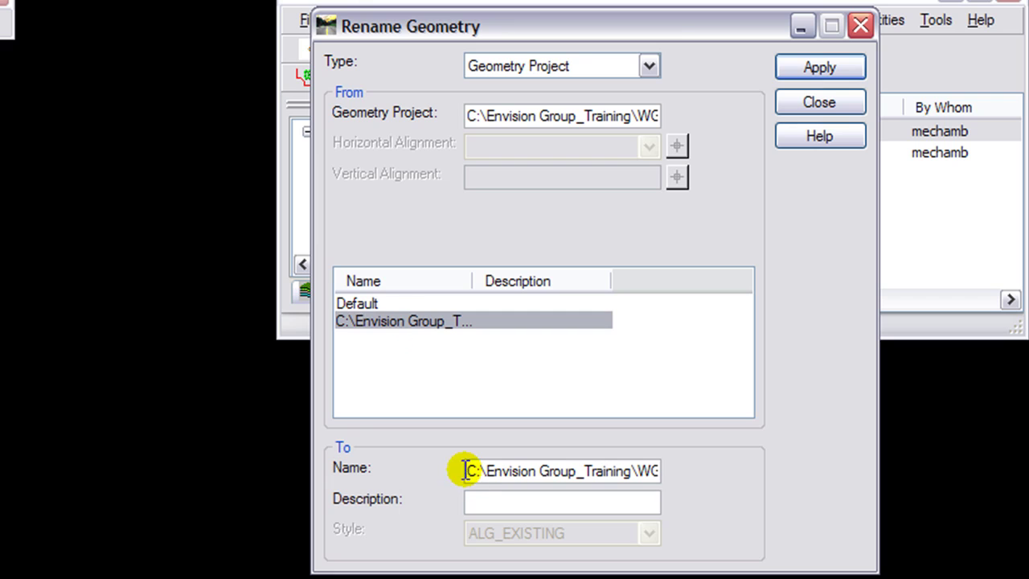
{"action": "left_click_drag", "start_coordinate": [468, 471], "coordinate": [762, 465]}
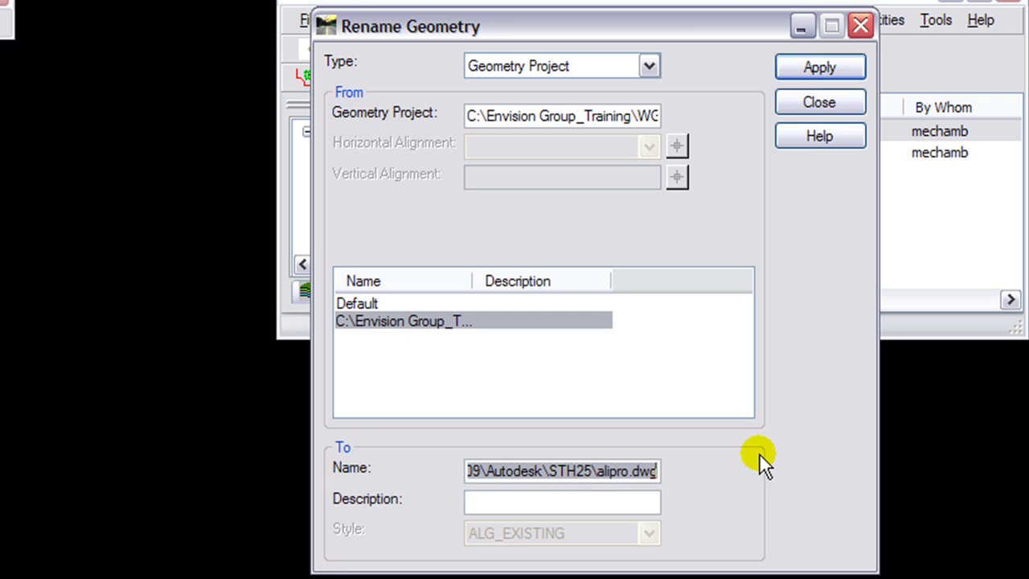
{"action": "type", "text": "alipro"}
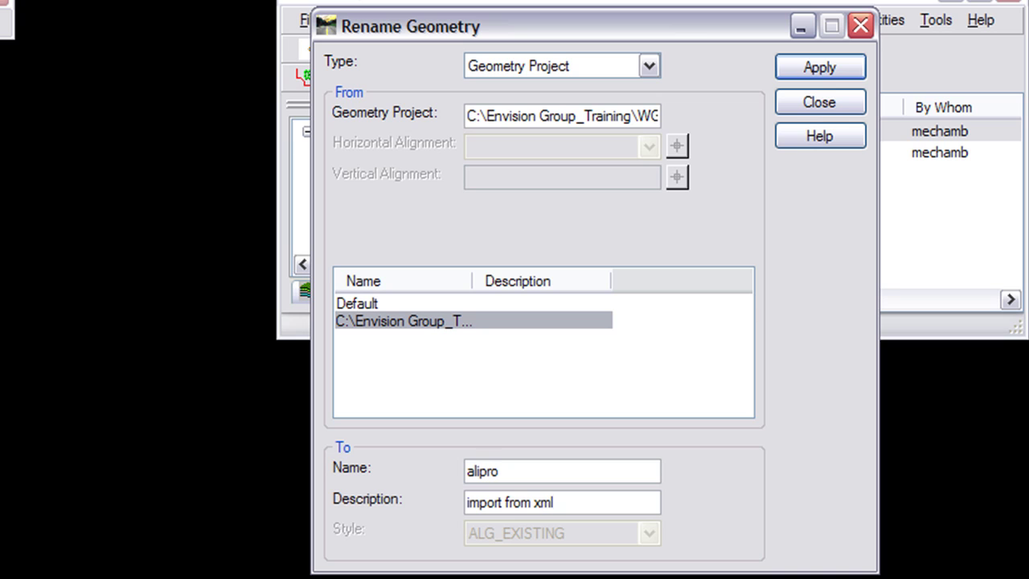
{"action": "left_click", "coordinate": [821, 67]}
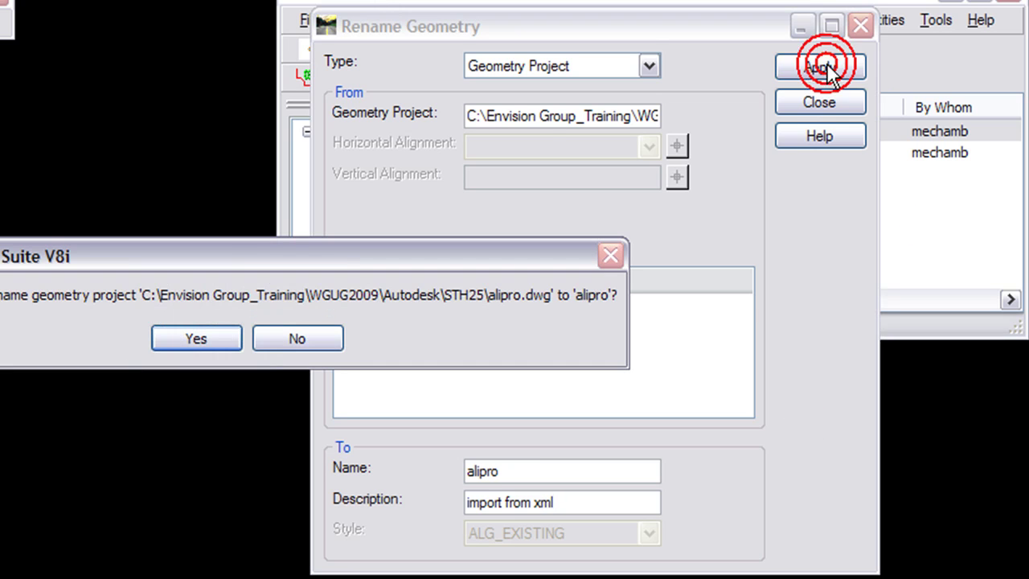
{"action": "left_click", "coordinate": [181, 339]}
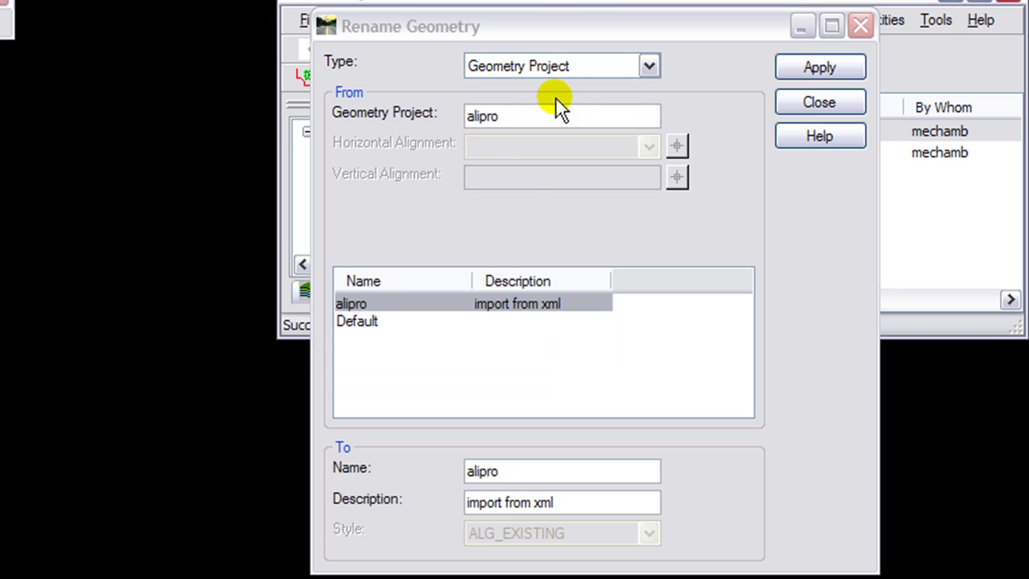
- Check the style of the horizontal alignment mainline 25 and set its ExSurface vertical alignment's style to ALG_SECONDARY_Vert
{"action": "left_click", "coordinate": [542, 67]}
{"action": "left_click", "coordinate": [534, 106]}
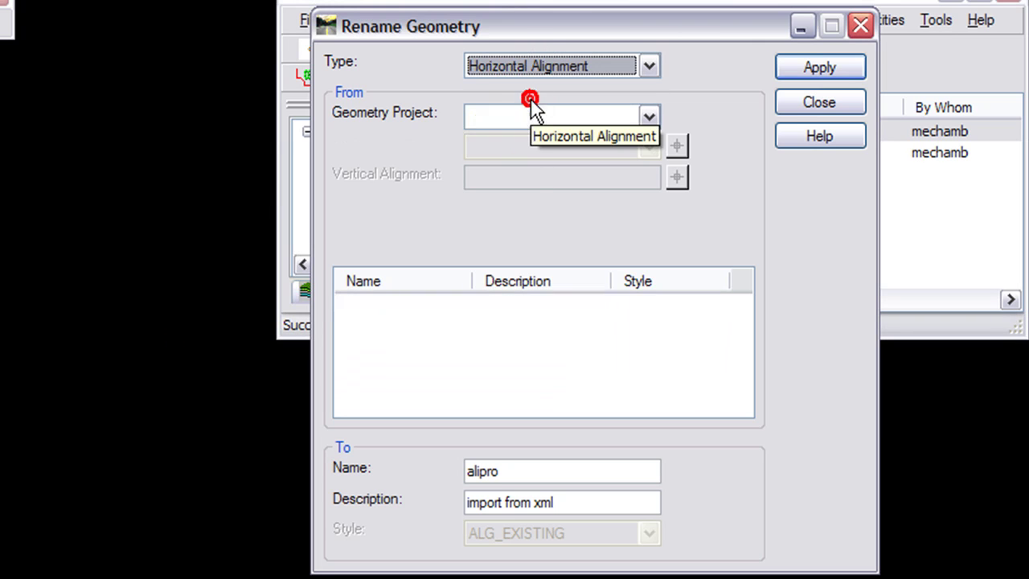
{"action": "left_click", "coordinate": [384, 305]}
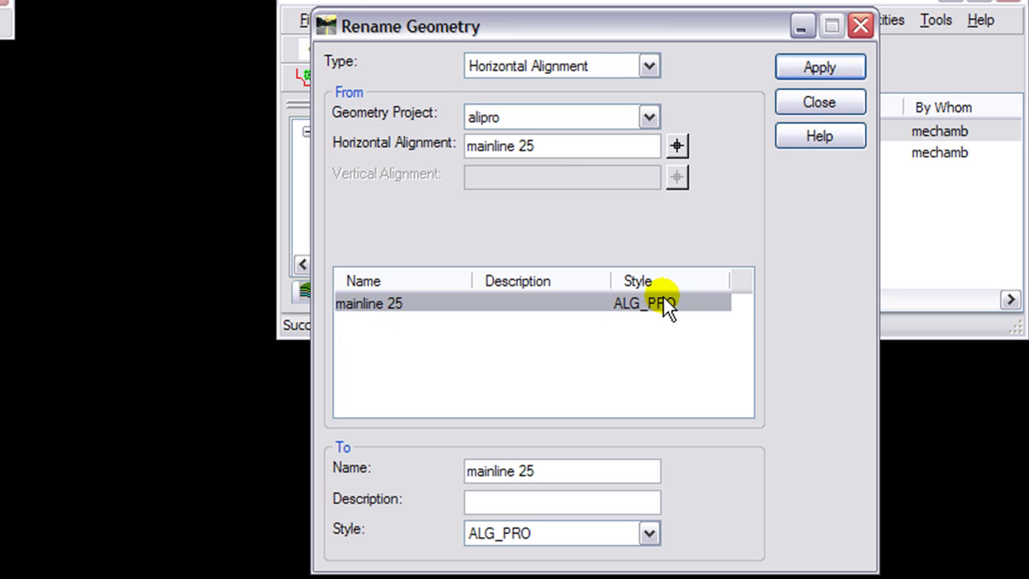
{"action": "left_click", "coordinate": [523, 118]}
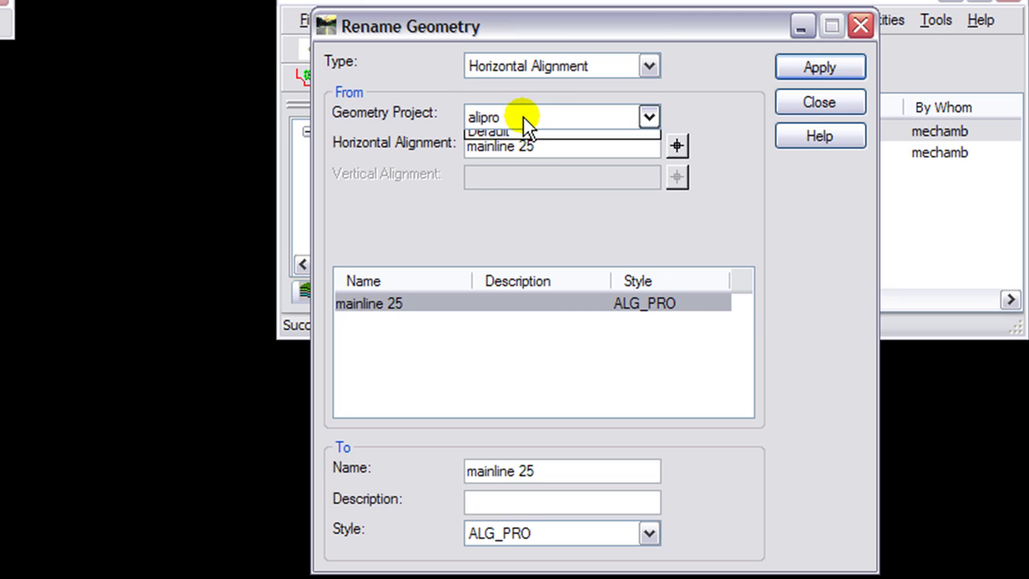
{"action": "left_click", "coordinate": [523, 117]}
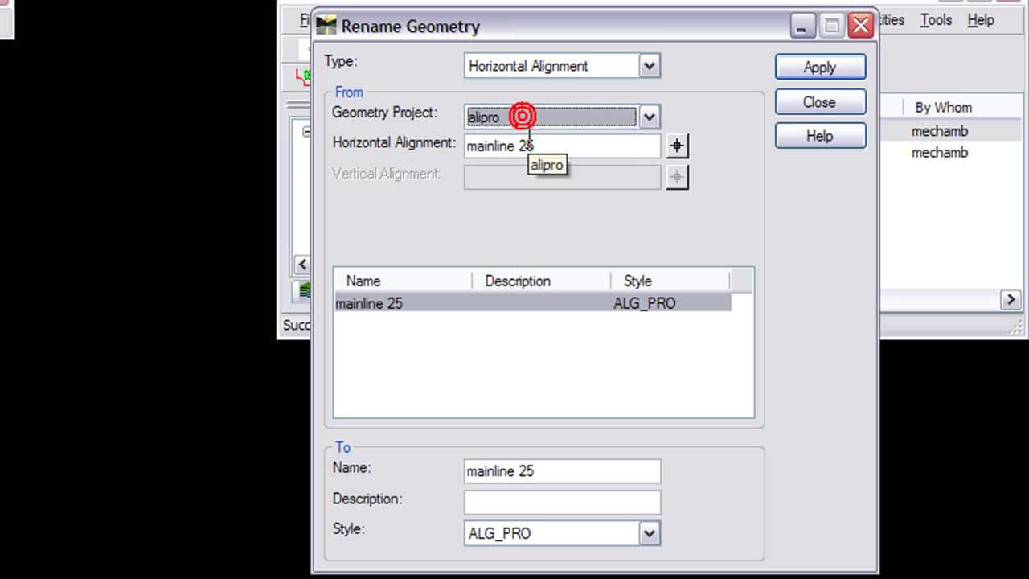
{"action": "left_click", "coordinate": [552, 69]}
{"action": "left_click", "coordinate": [523, 119]}
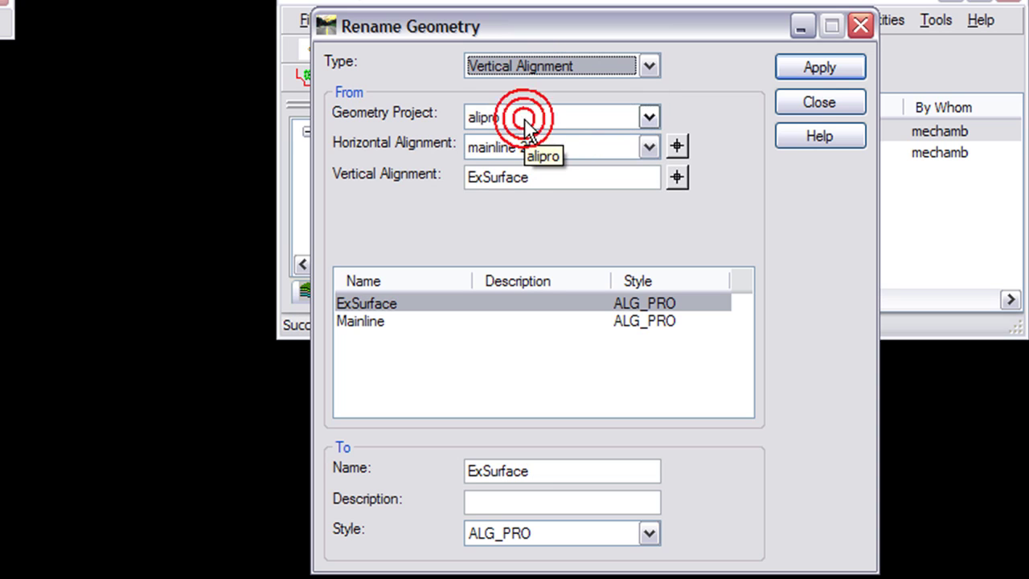
{"action": "left_click", "coordinate": [362, 304]}
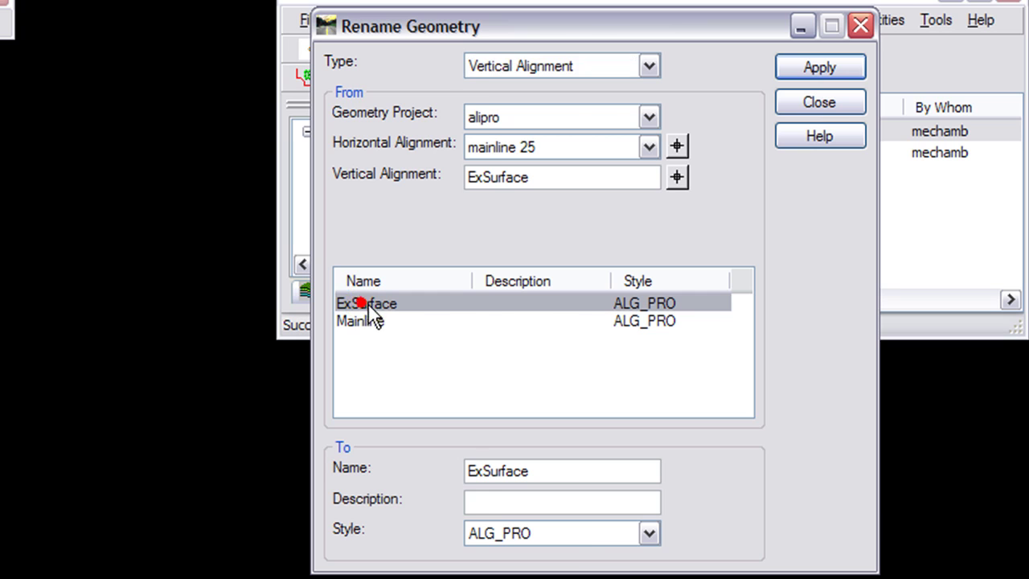
{"action": "left_click", "coordinate": [579, 534]}
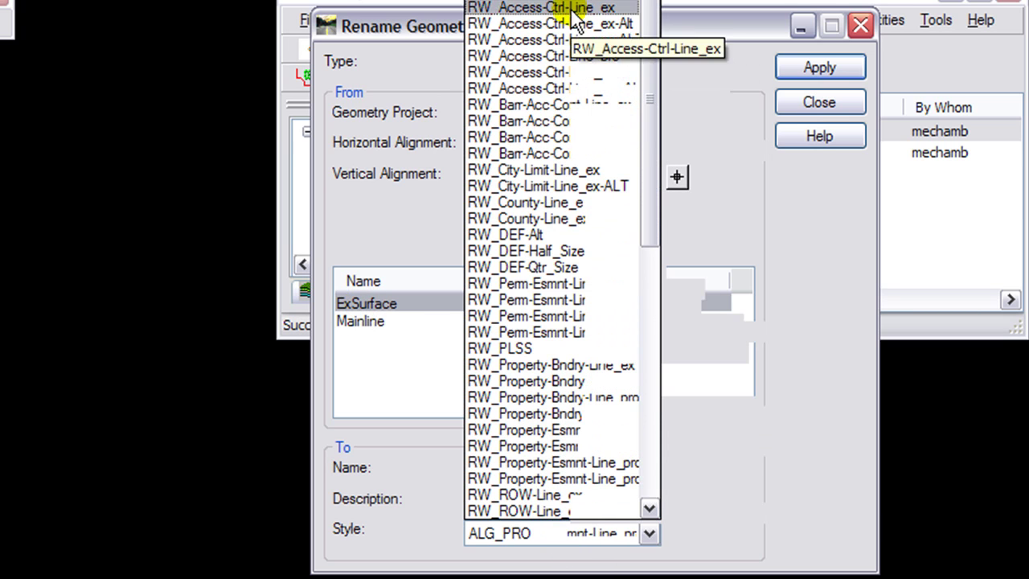
{"action": "left_click", "coordinate": [552, 6]}
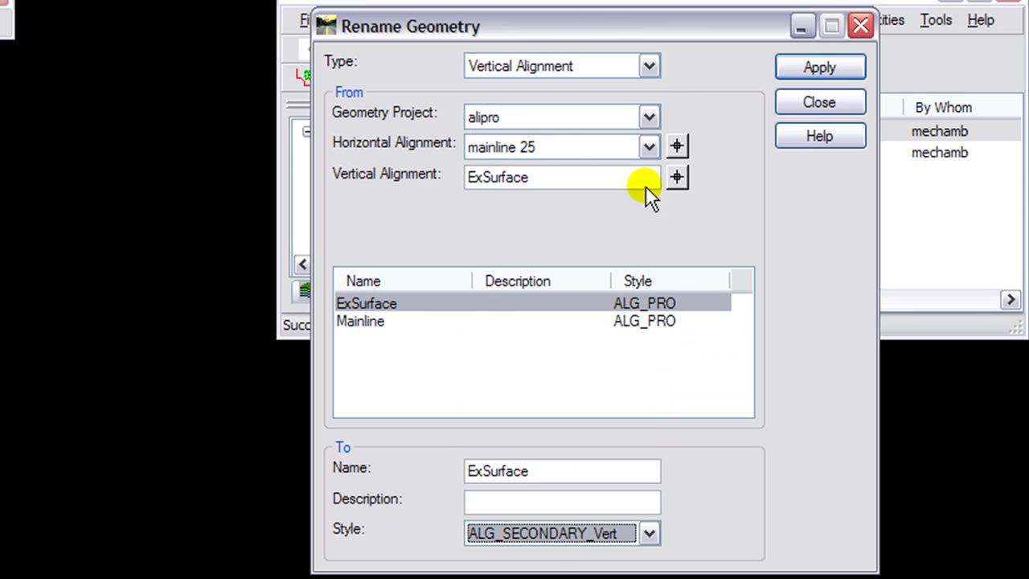
{"action": "left_click", "coordinate": [820, 67]}
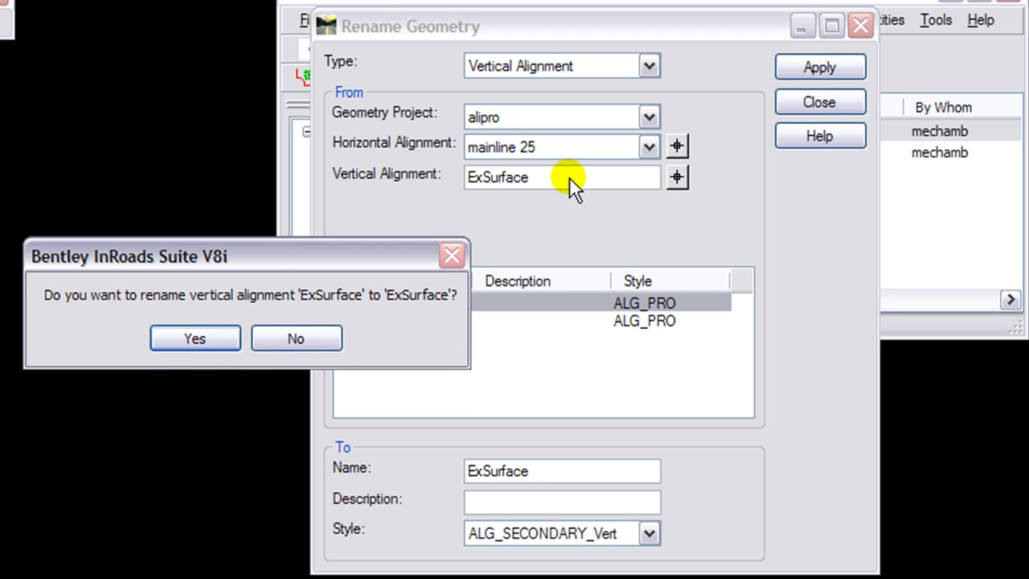
{"action": "left_click", "coordinate": [199, 339]}
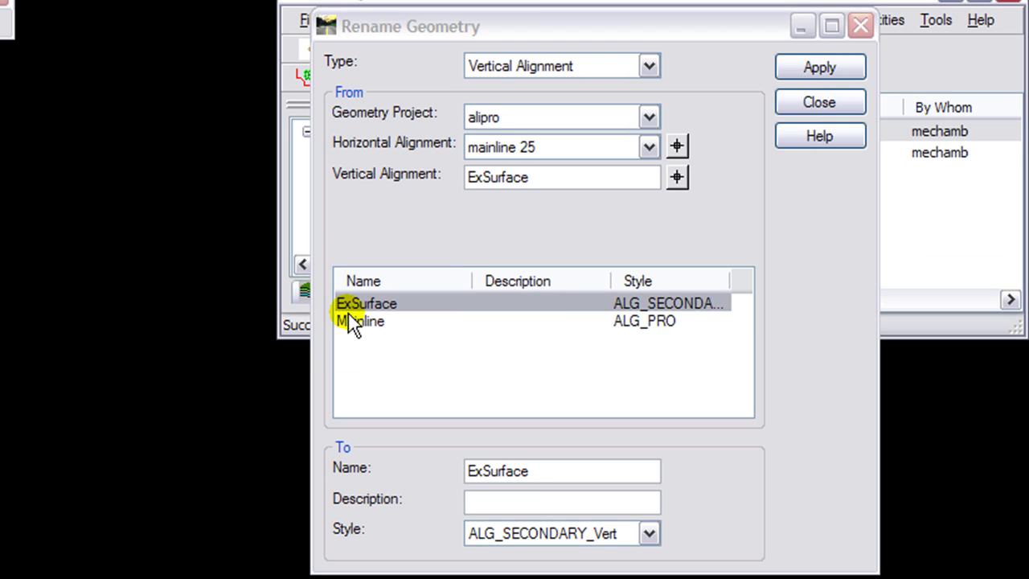
- Set the style of mainline 25's Mainline vertical alignment to ALG_PRO_Vert and finish renaming geometry
{"action": "left_click", "coordinate": [347, 322]}
{"action": "left_click", "coordinate": [524, 534]}
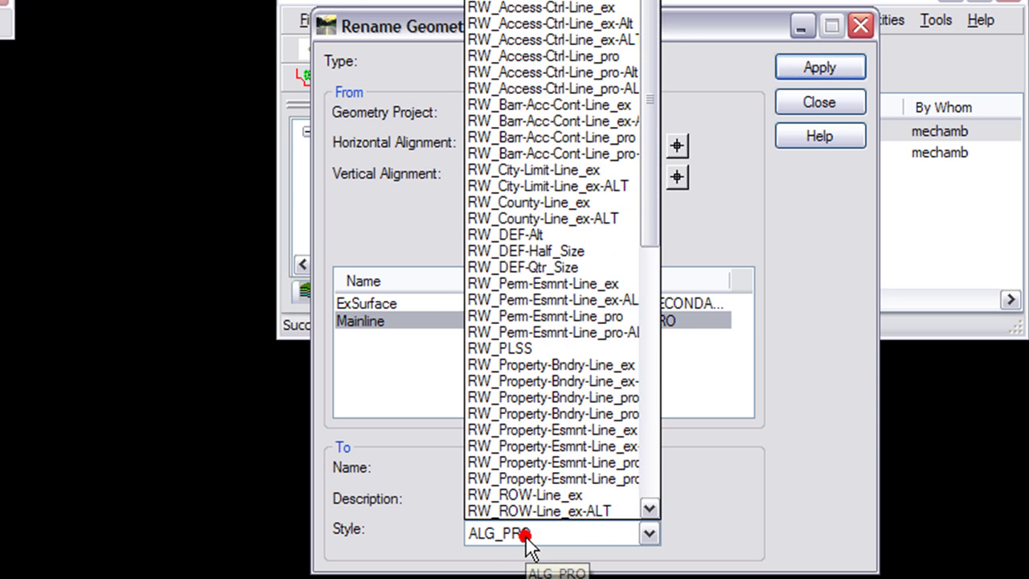
{"action": "left_click", "coordinate": [540, 1]}
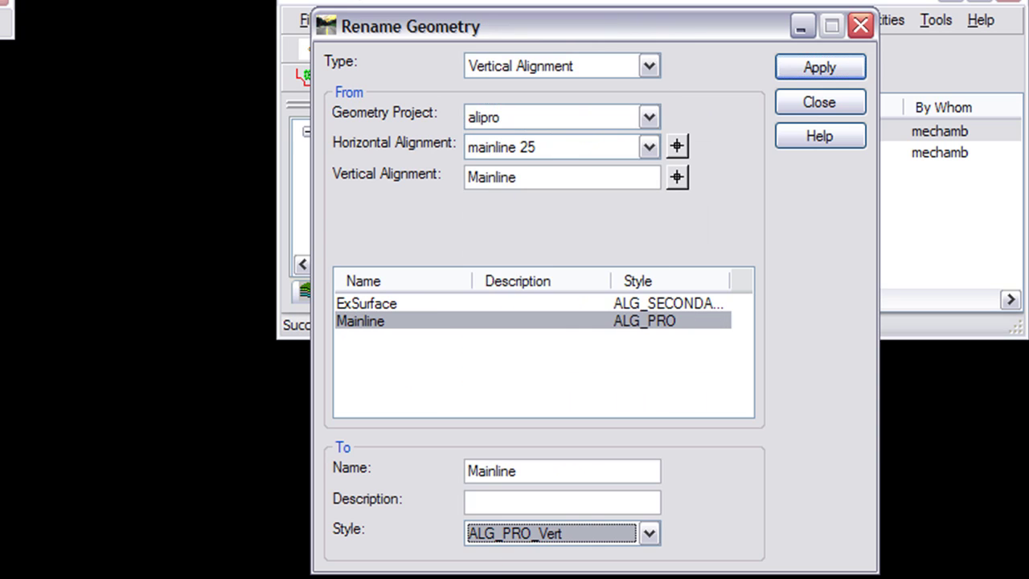
{"action": "left_click", "coordinate": [820, 71]}
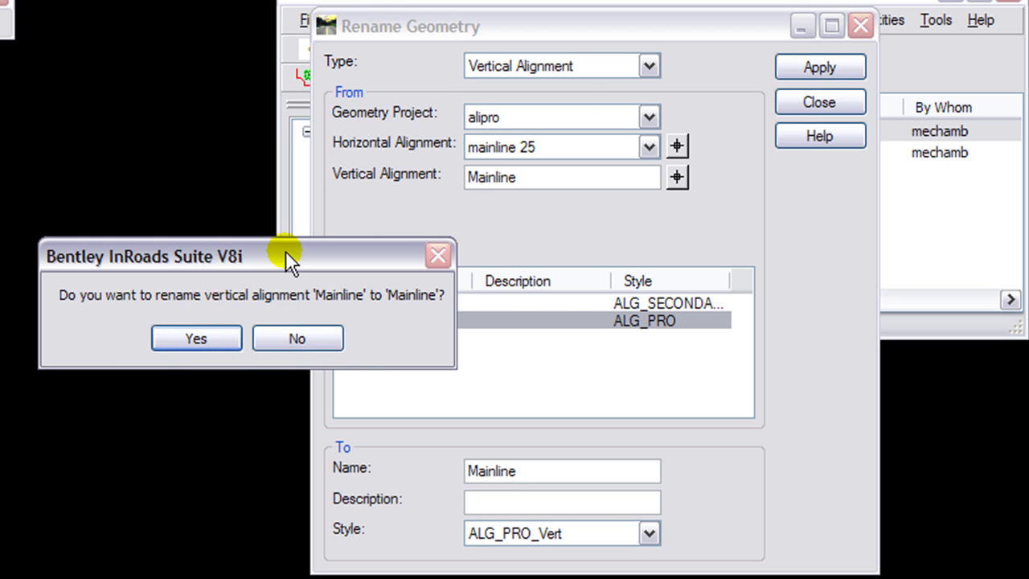
{"action": "left_click", "coordinate": [213, 338]}
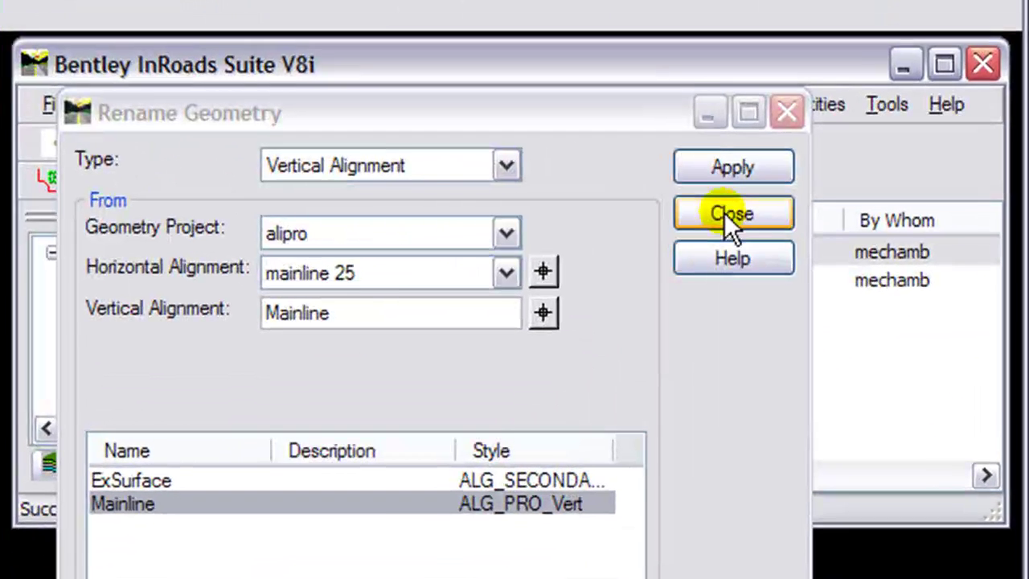
{"action": "left_click", "coordinate": [781, 150]}
- Save the alipro geometry project as alipro.alg in the Autodesk folder
{"action": "right_click", "coordinate": [146, 303]}
{"action": "left_click", "coordinate": [213, 366]}
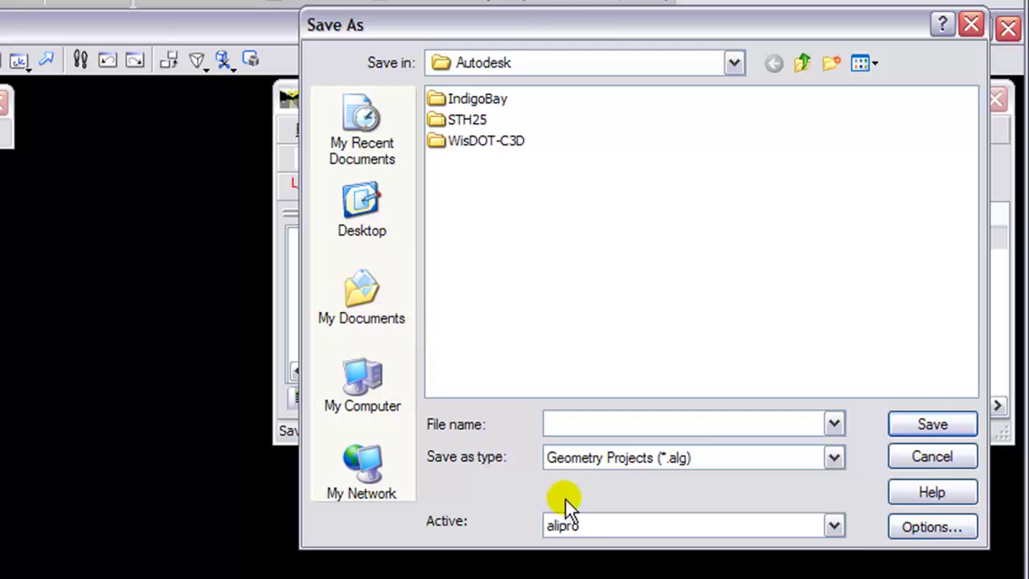
{"action": "left_click", "coordinate": [574, 527]}
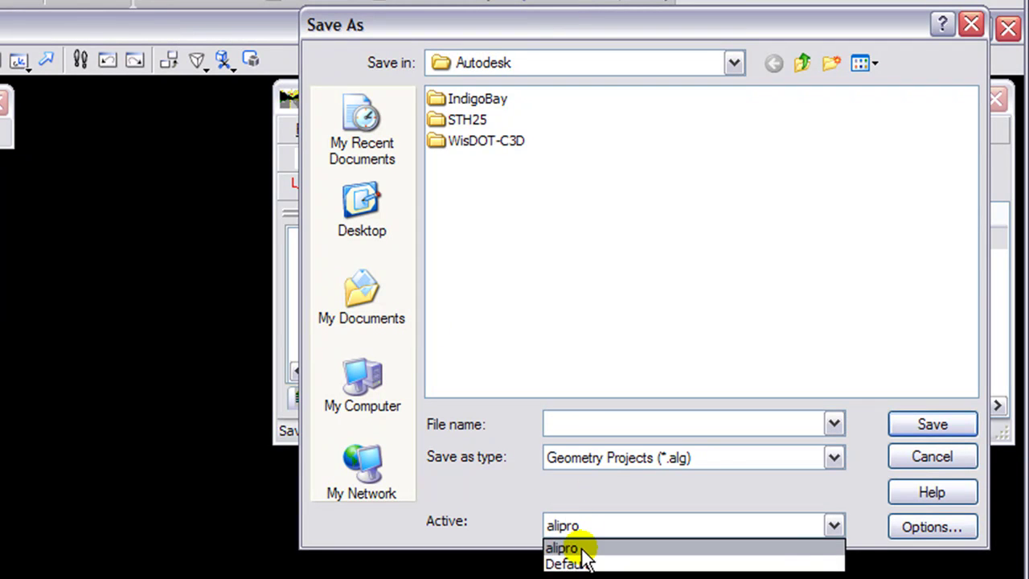
{"action": "left_click", "coordinate": [577, 545]}
{"action": "left_click", "coordinate": [937, 425]}
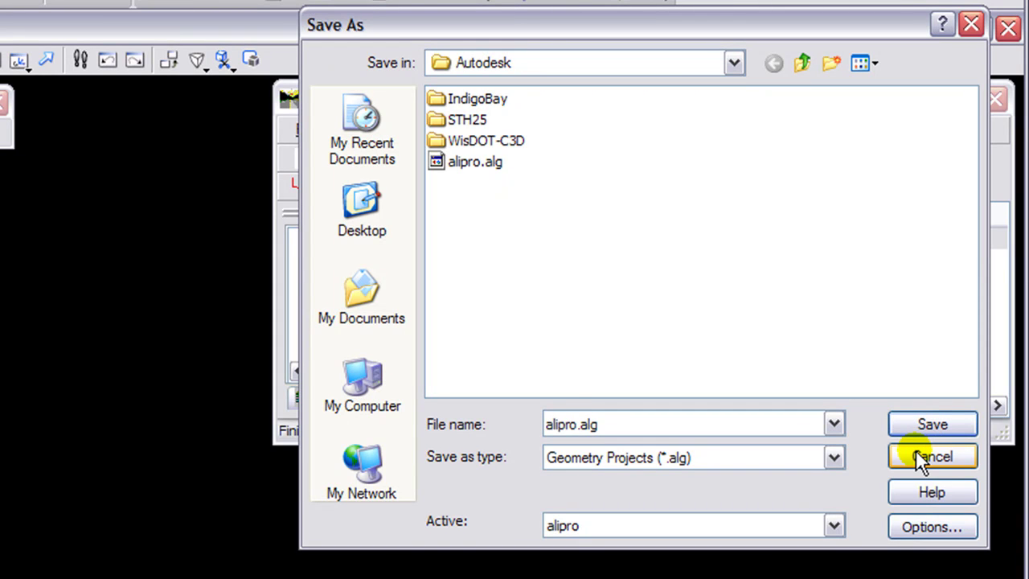
{"action": "left_click", "coordinate": [925, 457]}
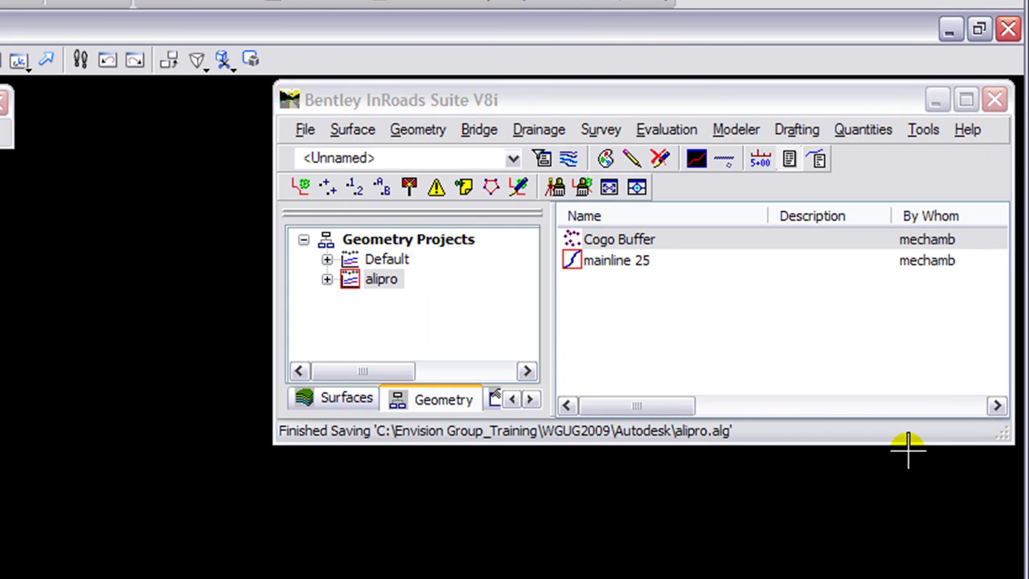
- Expand the alipro project down to its vertical alignments and display the mainline 25 horizontal alignment in the drawing
{"action": "left_click", "coordinate": [326, 279]}
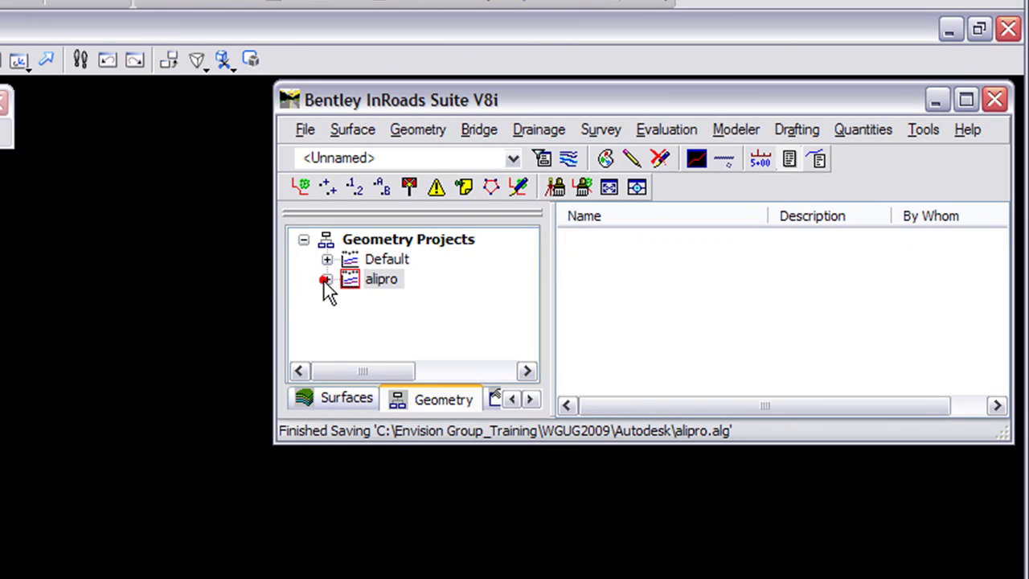
{"action": "left_click", "coordinate": [351, 318]}
{"action": "left_click", "coordinate": [394, 302]}
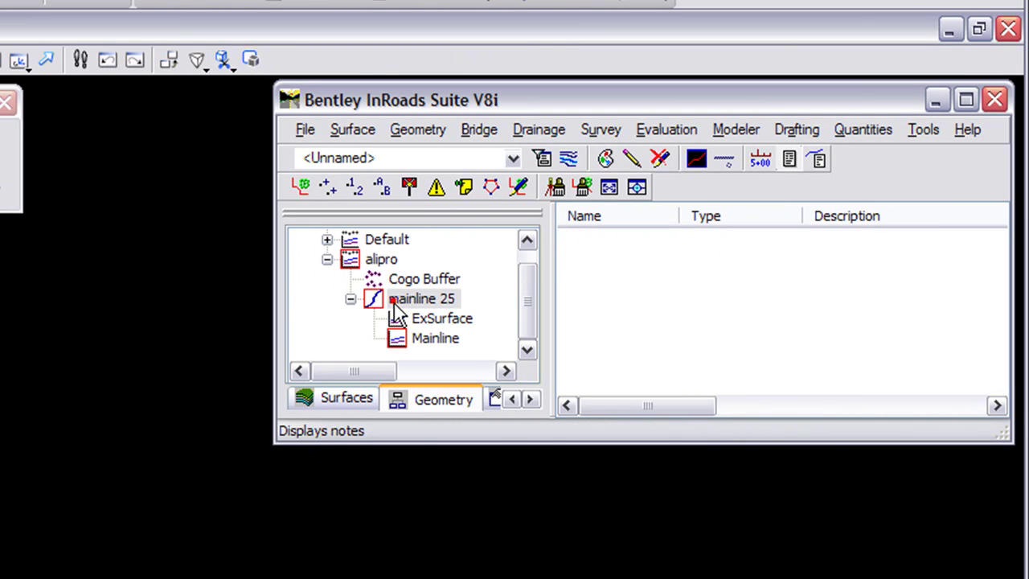
{"action": "right_click", "coordinate": [395, 306]}
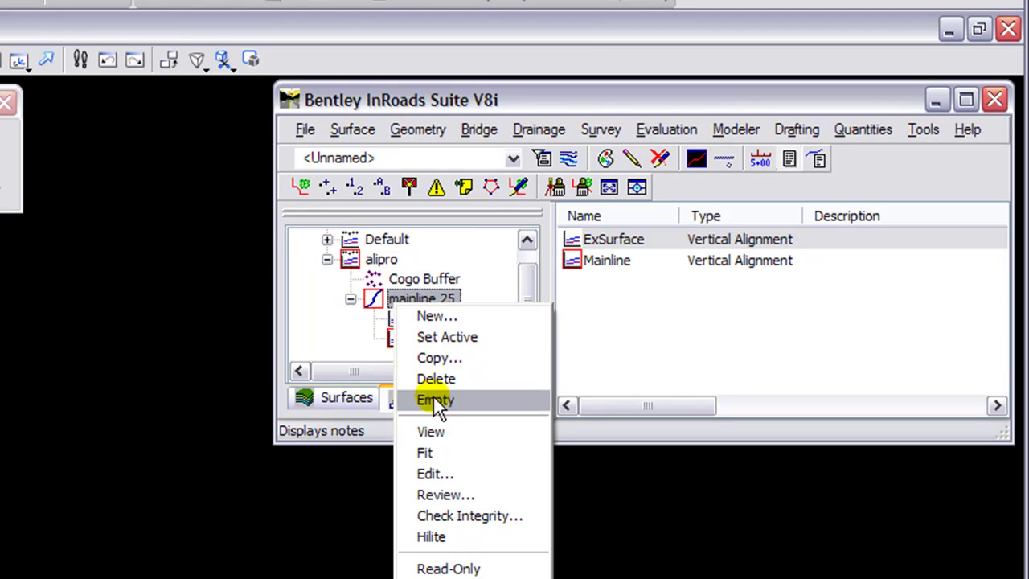
{"action": "left_click", "coordinate": [439, 434]}
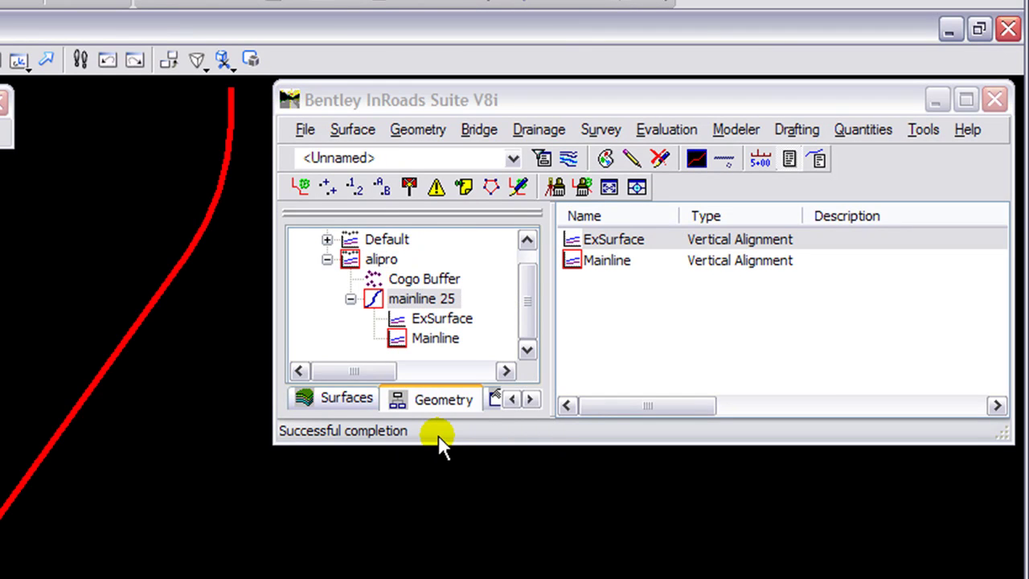
- Display the EXIST surface's contours in the drawing at a 2.00 interval with 4 minors per major
{"action": "left_click", "coordinate": [350, 405]}
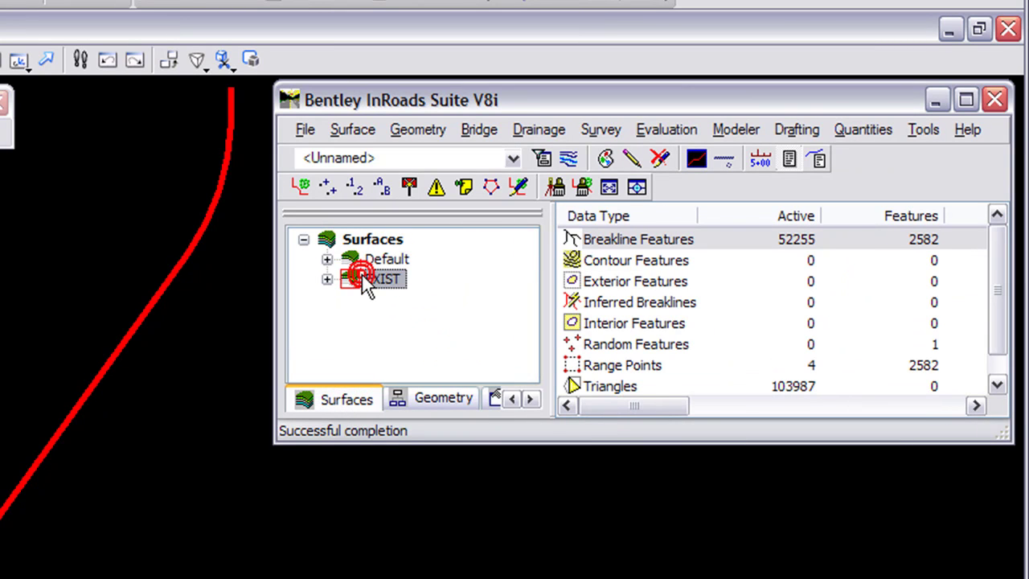
{"action": "left_click", "coordinate": [353, 131]}
{"action": "mouse_move", "coordinate": [372, 158]}
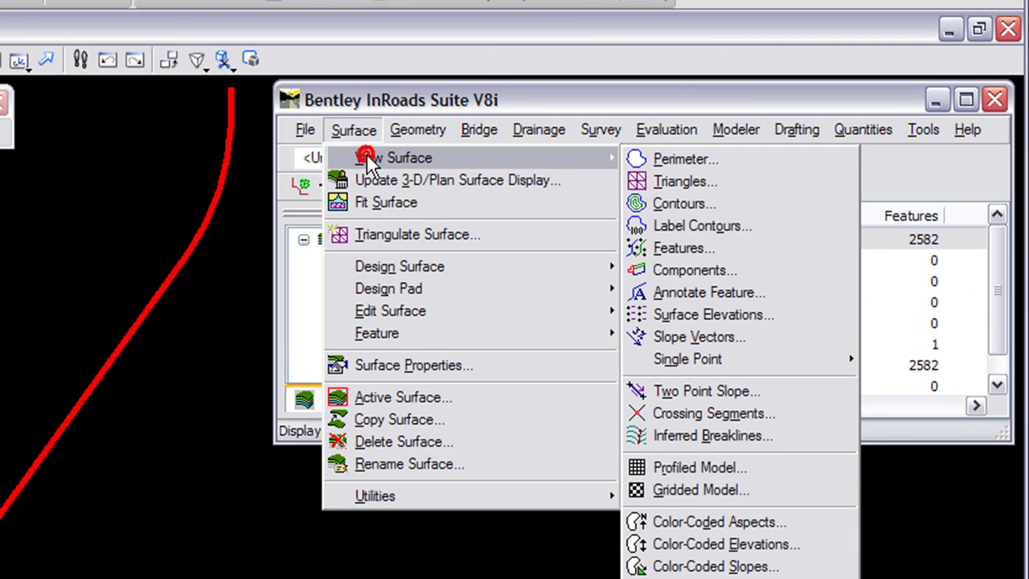
{"action": "left_click", "coordinate": [685, 203]}
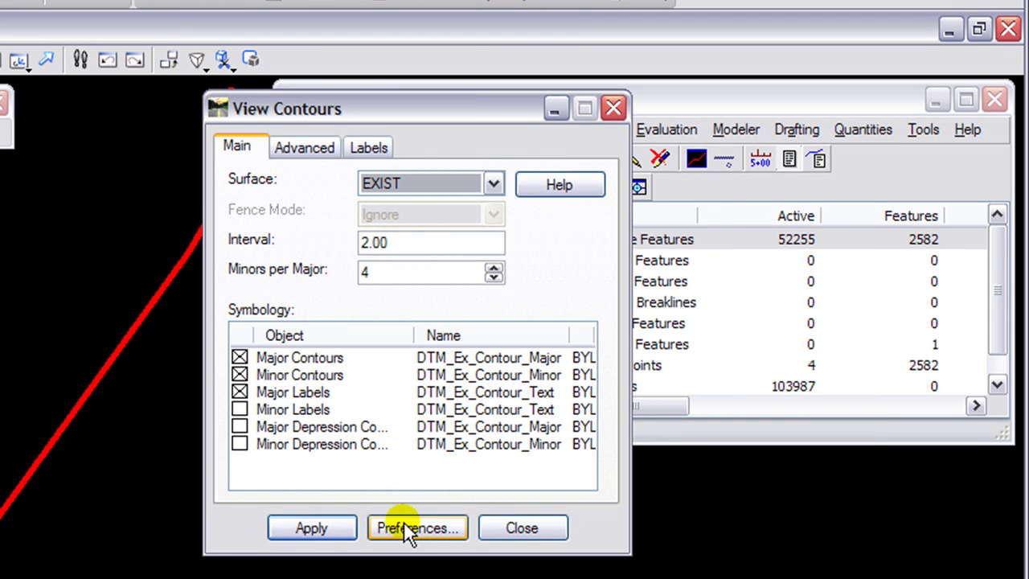
{"action": "left_click", "coordinate": [326, 530]}
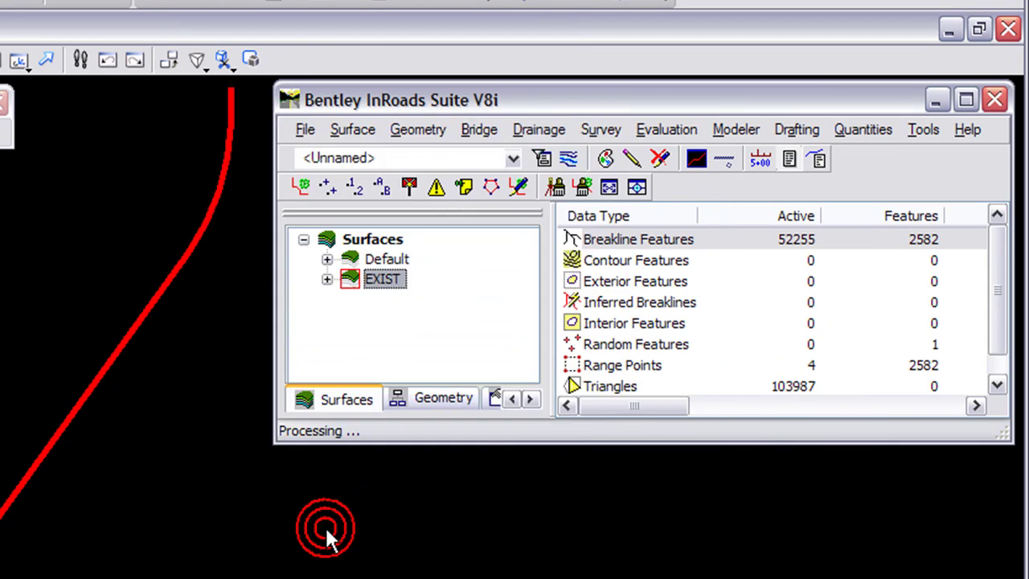
{"action": "left_click", "coordinate": [266, 496]}
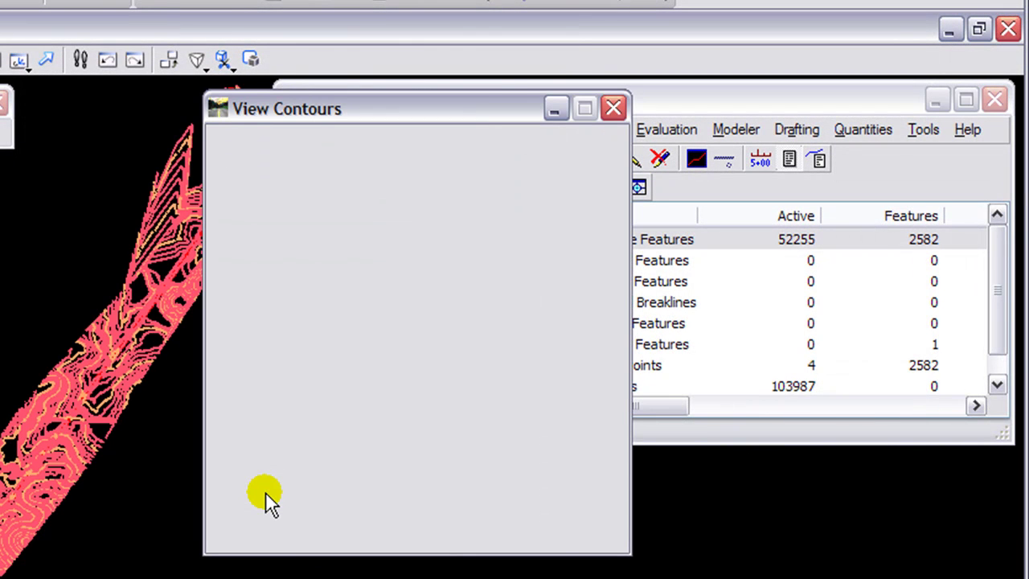
- Close the contour display settings
{"action": "left_click", "coordinate": [535, 535]}
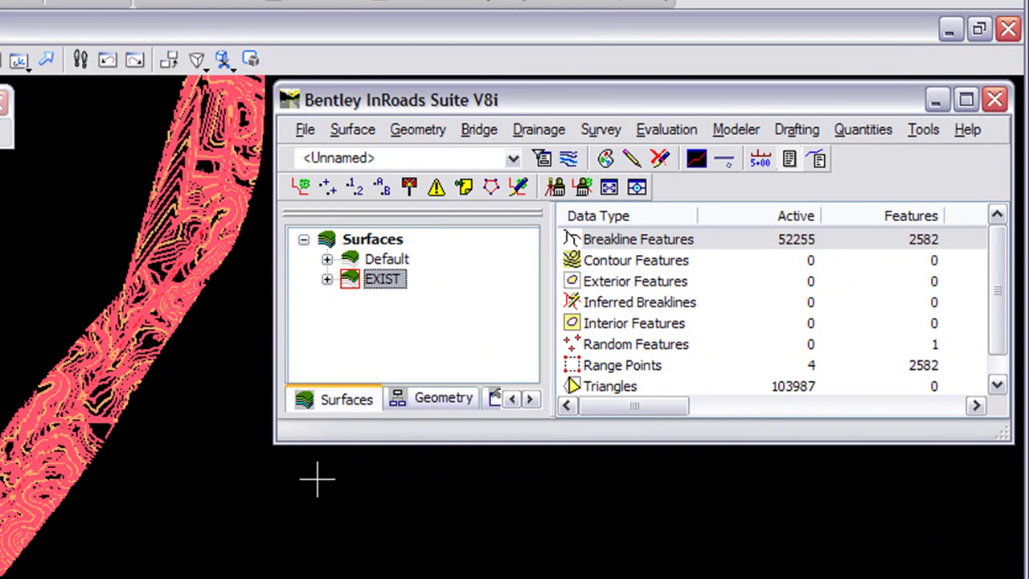
{"action": "left_click", "coordinate": [658, 132]}
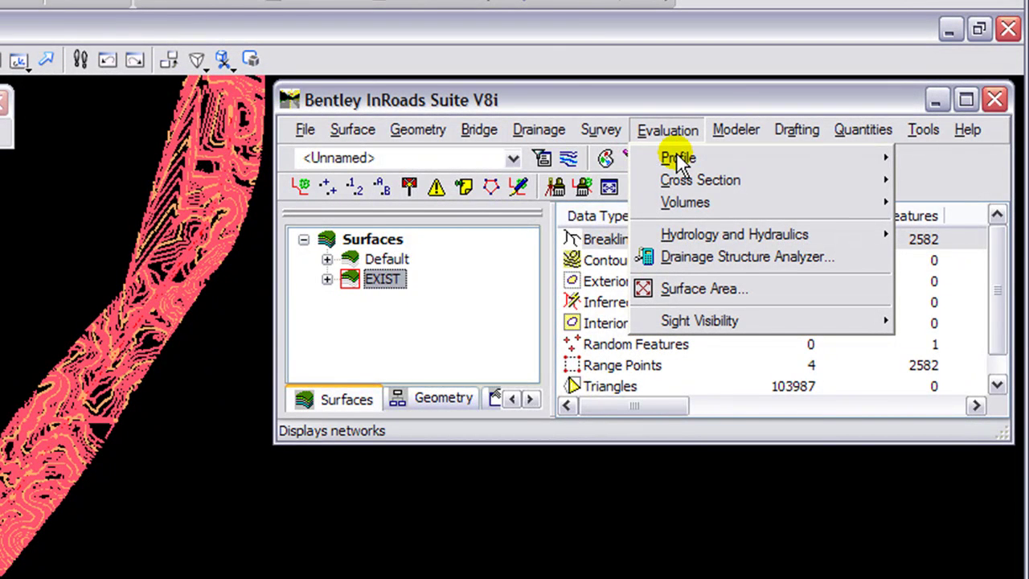
{"action": "mouse_move", "coordinate": [680, 160]}
{"action": "left_click", "coordinate": [513, 158]}
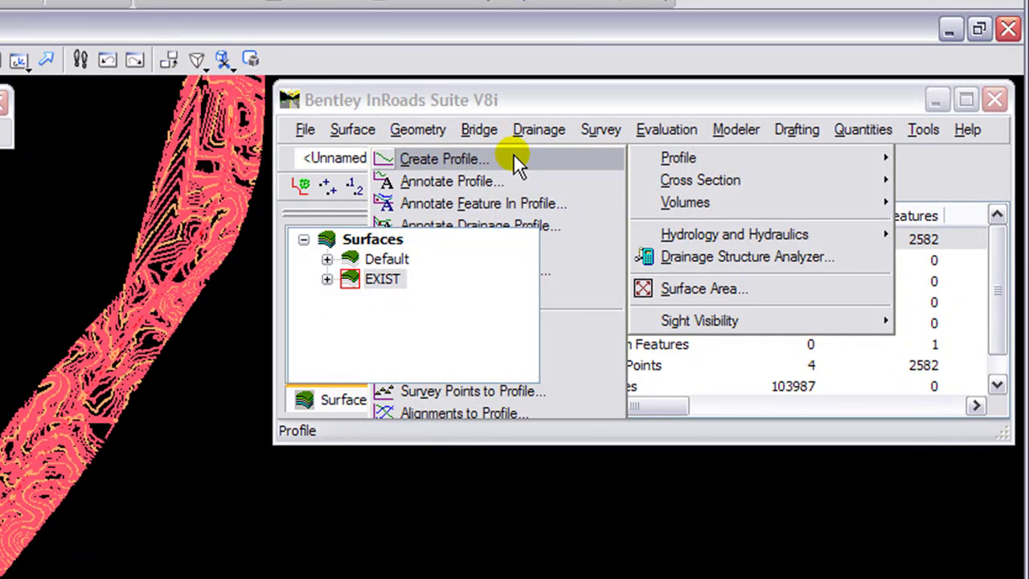
- Set mainline 25's starting station to 375+00.00 and synchronize the starting stations of its vertical and superelevation alignments
{"action": "left_click", "coordinate": [418, 129]}
{"action": "left_click", "coordinate": [447, 207]}
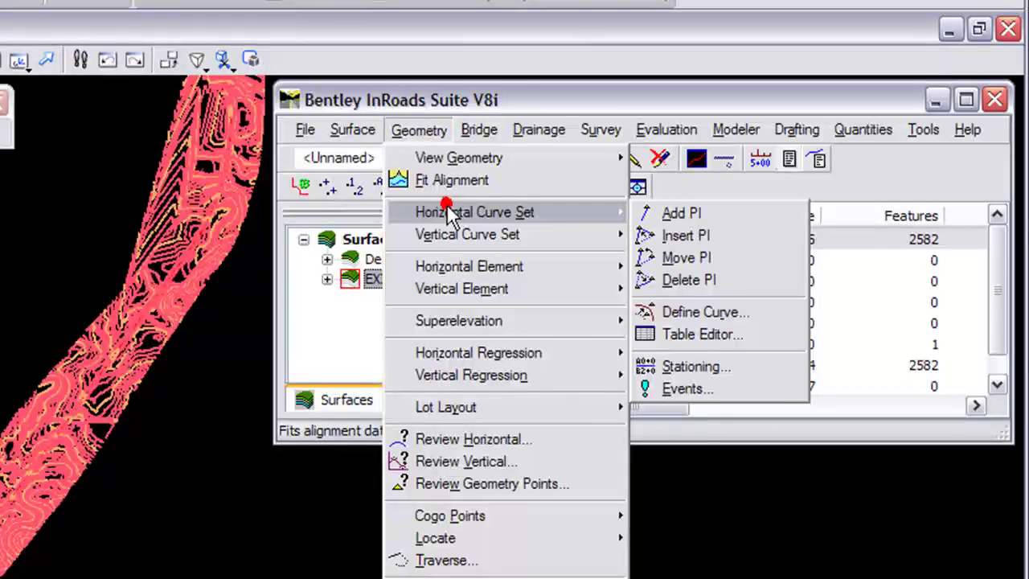
{"action": "left_click", "coordinate": [683, 366]}
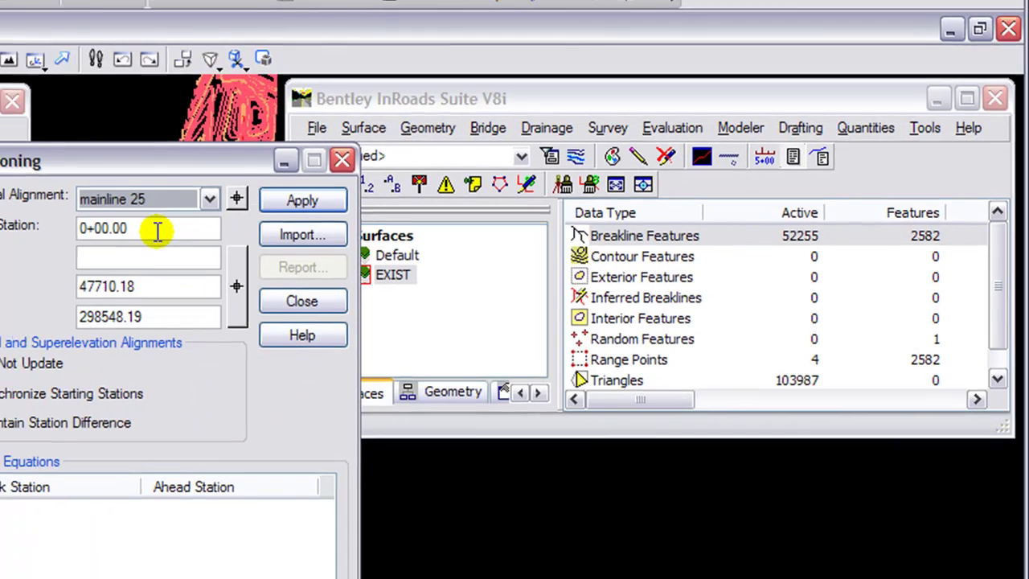
{"action": "left_click_drag", "start_coordinate": [139, 232], "coordinate": [32, 236]}
{"action": "type", "text": "375"}
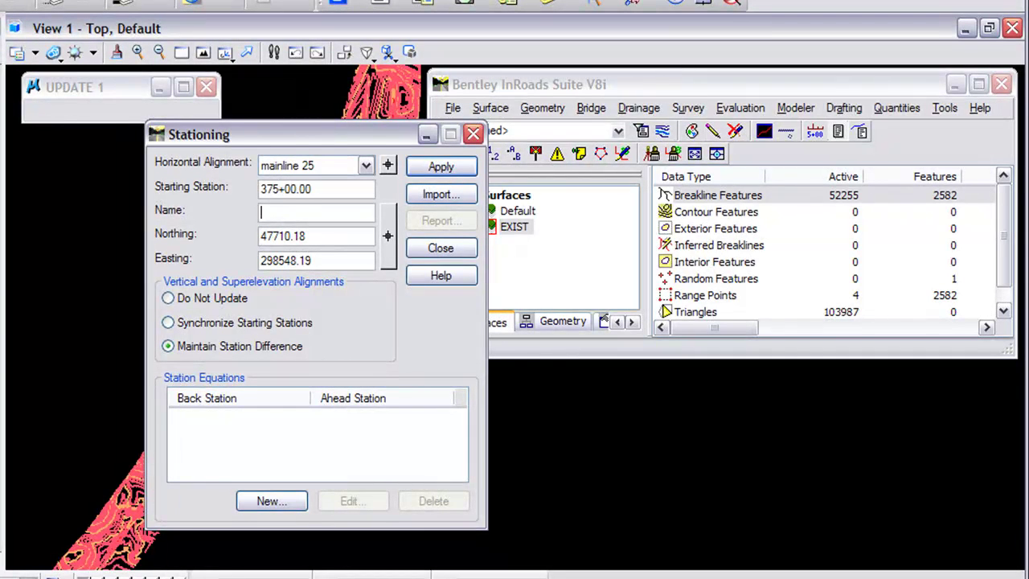
{"action": "left_click", "coordinate": [201, 324]}
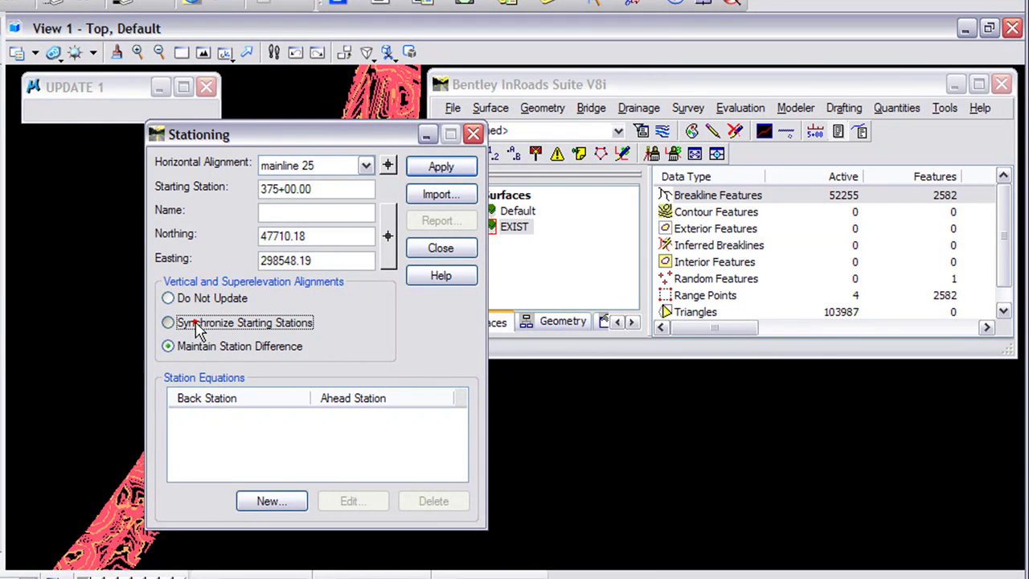
{"action": "left_click", "coordinate": [441, 165]}
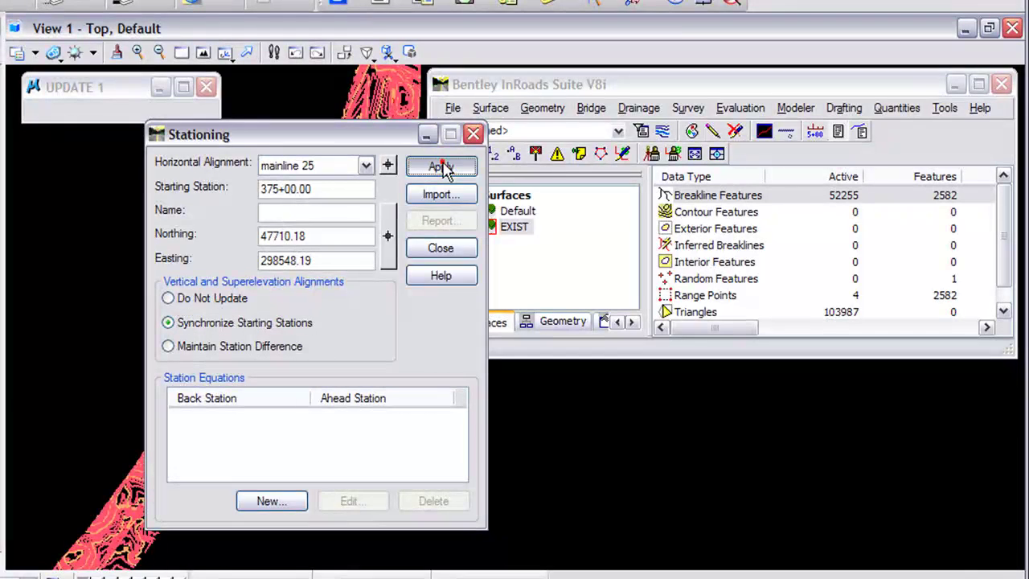
{"action": "left_click", "coordinate": [443, 250]}
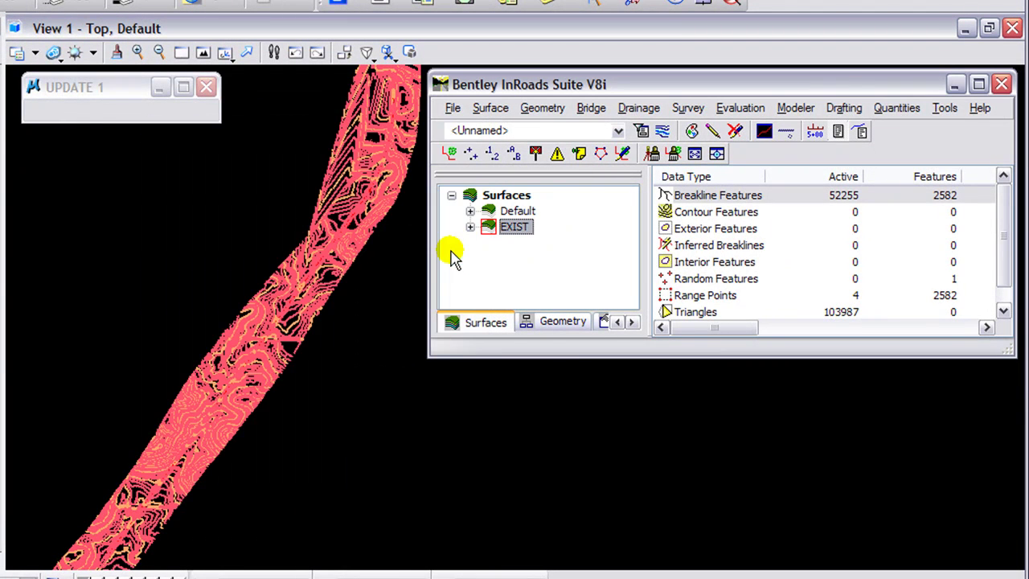
- Save the alipro geometry project
{"action": "left_click", "coordinate": [547, 323]}
{"action": "left_click", "coordinate": [511, 211]}
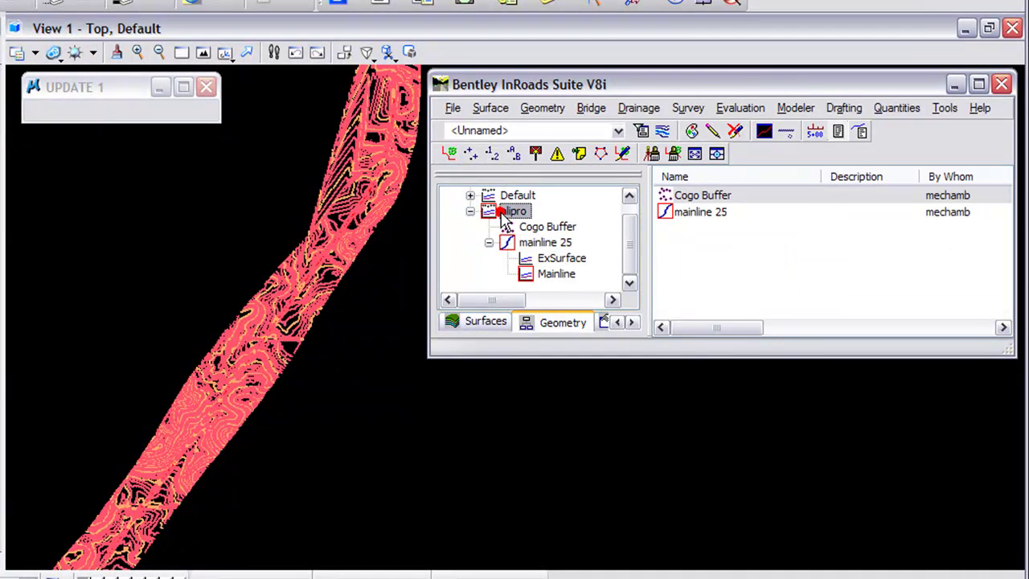
{"action": "right_click", "coordinate": [512, 211]}
{"action": "left_click", "coordinate": [535, 249]}
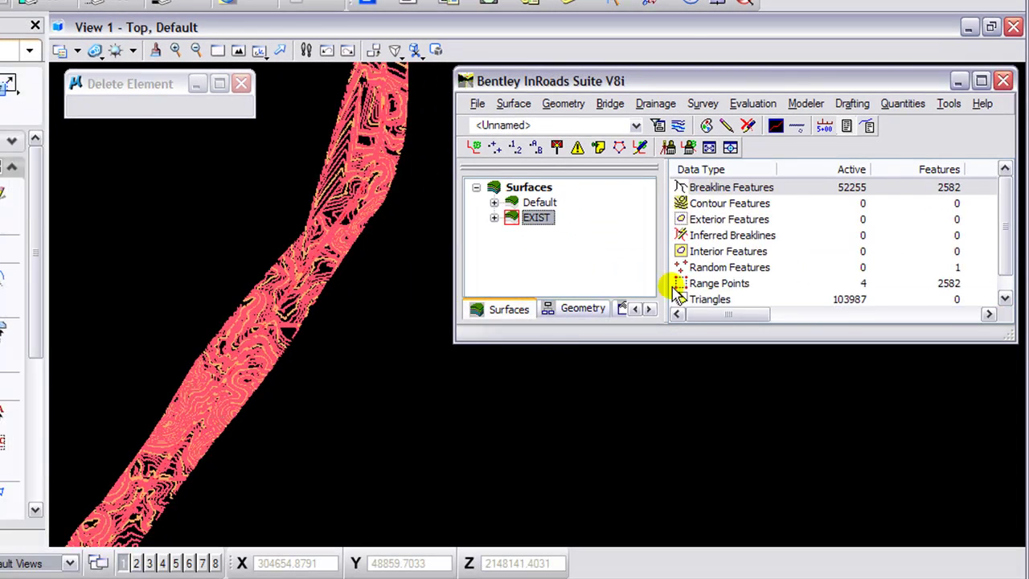
- Create a profile window with data along the mainline 25 alignment for the EXIST surface, placed beside the contours
{"action": "left_click", "coordinate": [753, 103]}
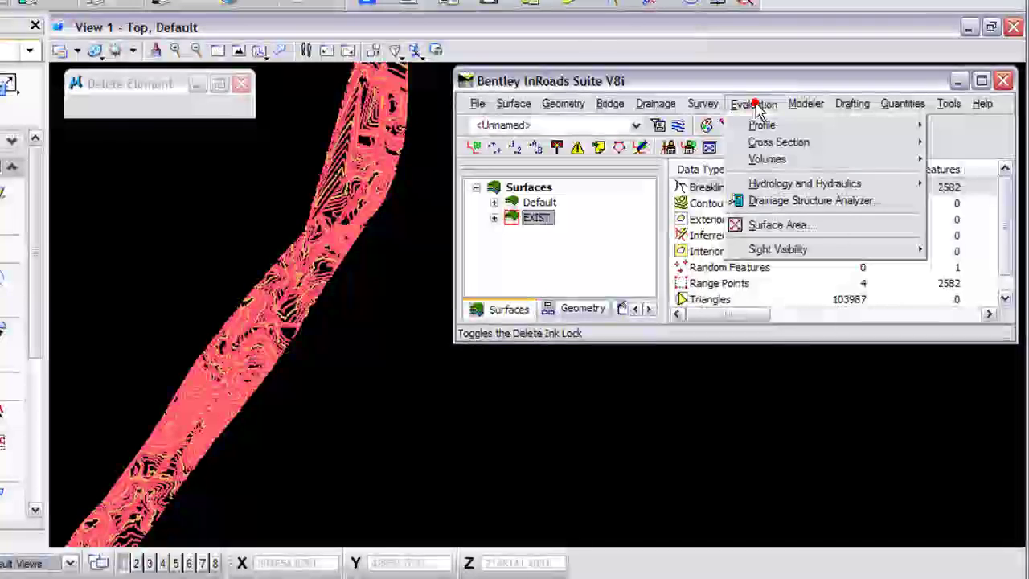
{"action": "mouse_move", "coordinate": [758, 129]}
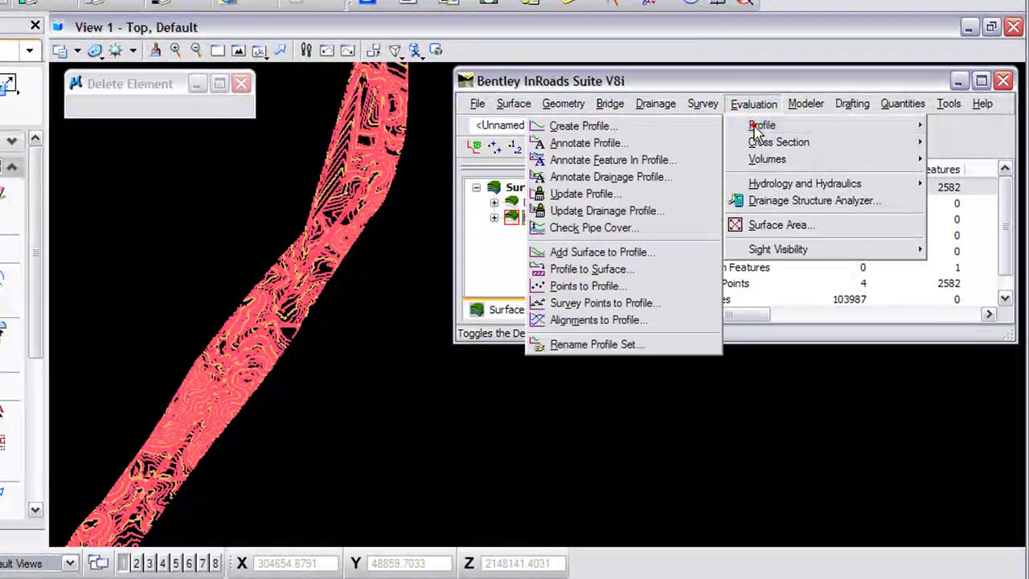
{"action": "left_click", "coordinate": [613, 126]}
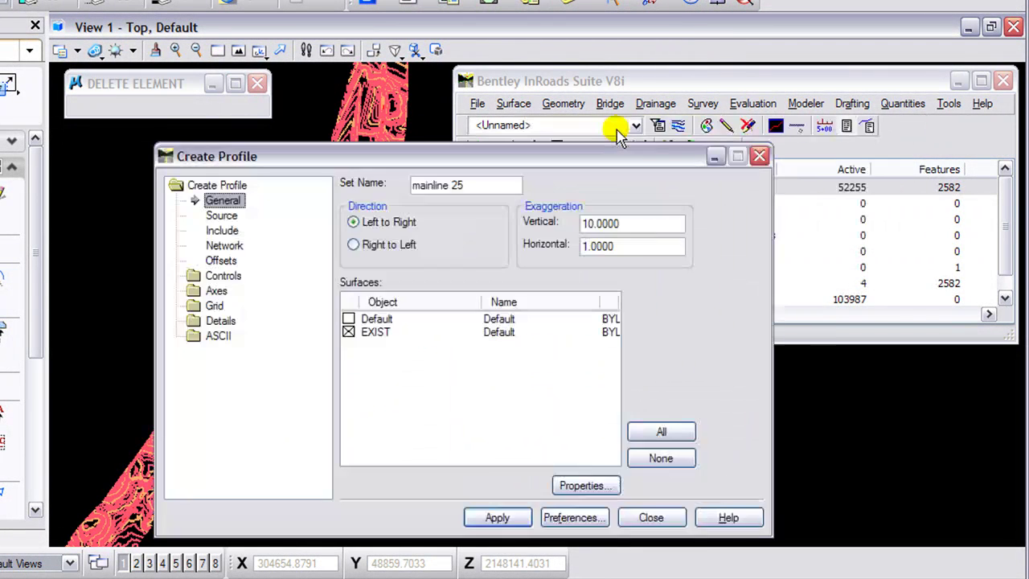
{"action": "left_click", "coordinate": [572, 519]}
{"action": "left_click", "coordinate": [876, 164]}
{"action": "left_click", "coordinate": [877, 136]}
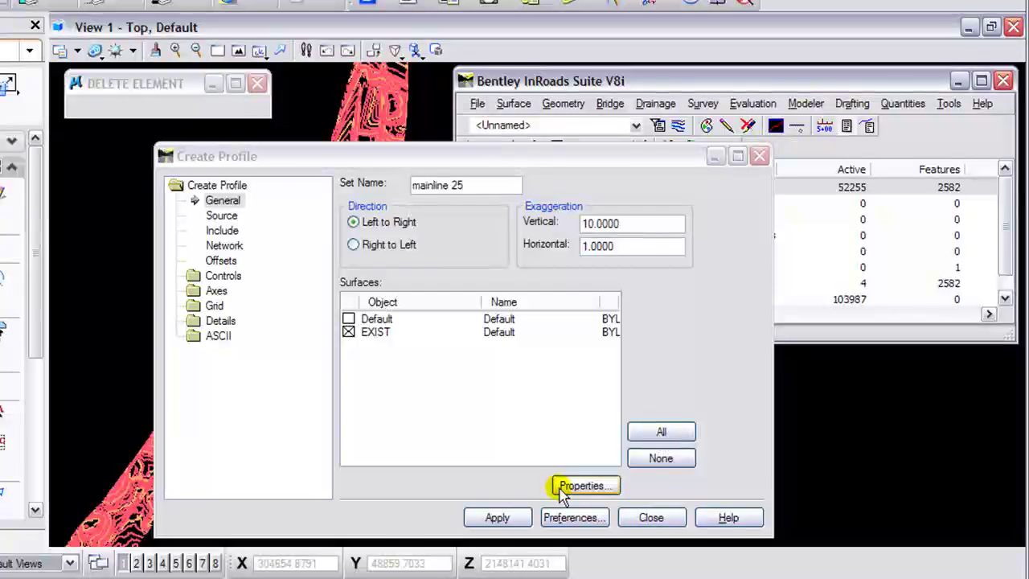
{"action": "left_click", "coordinate": [375, 330]}
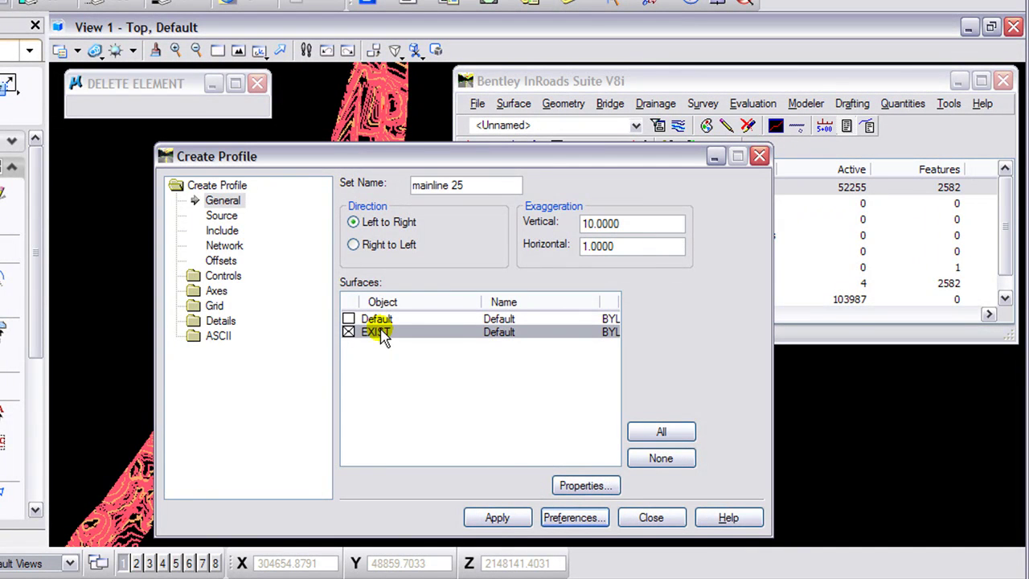
{"action": "left_click", "coordinate": [223, 215]}
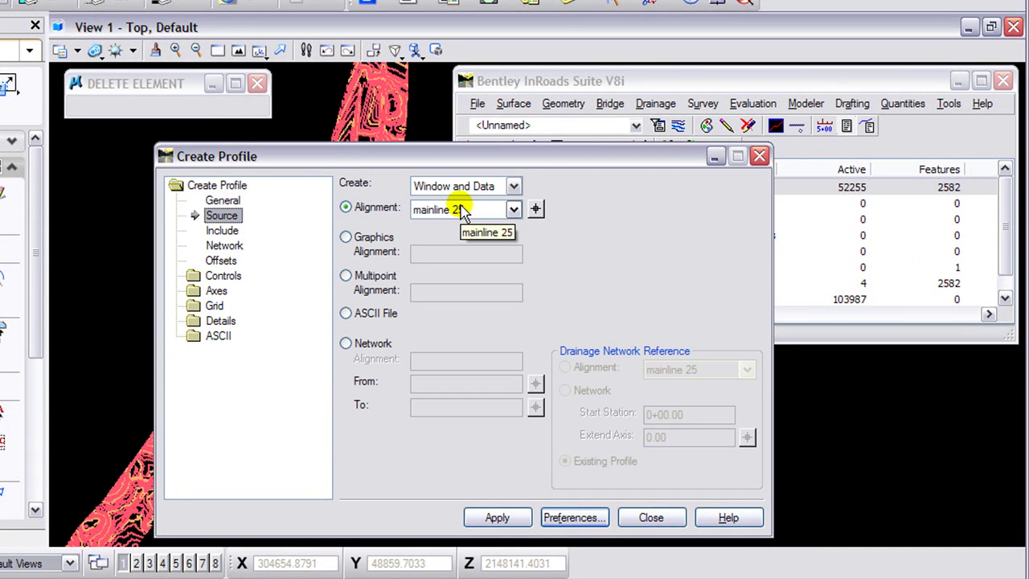
{"action": "left_click", "coordinate": [495, 517]}
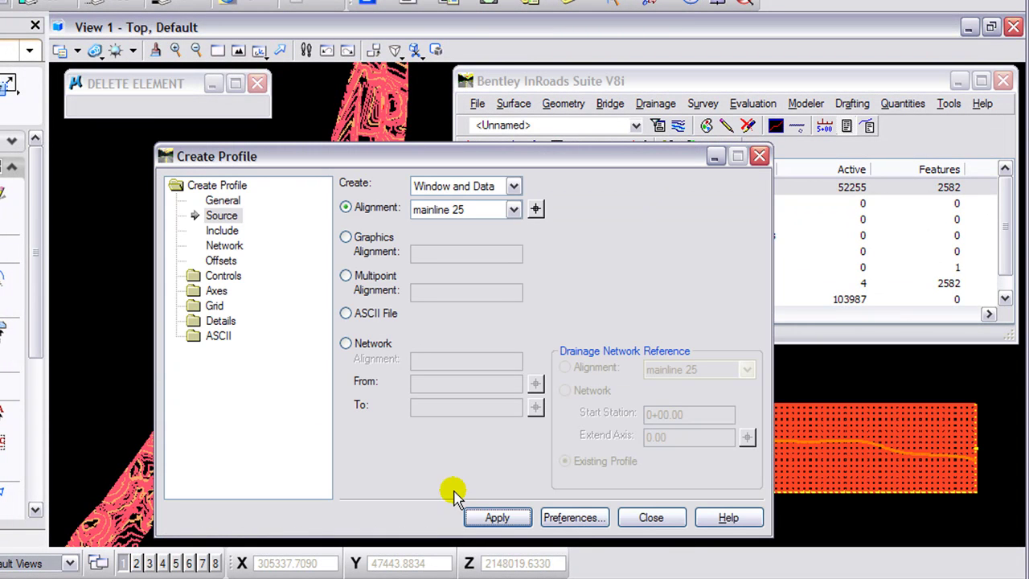
{"action": "left_click", "coordinate": [635, 518]}
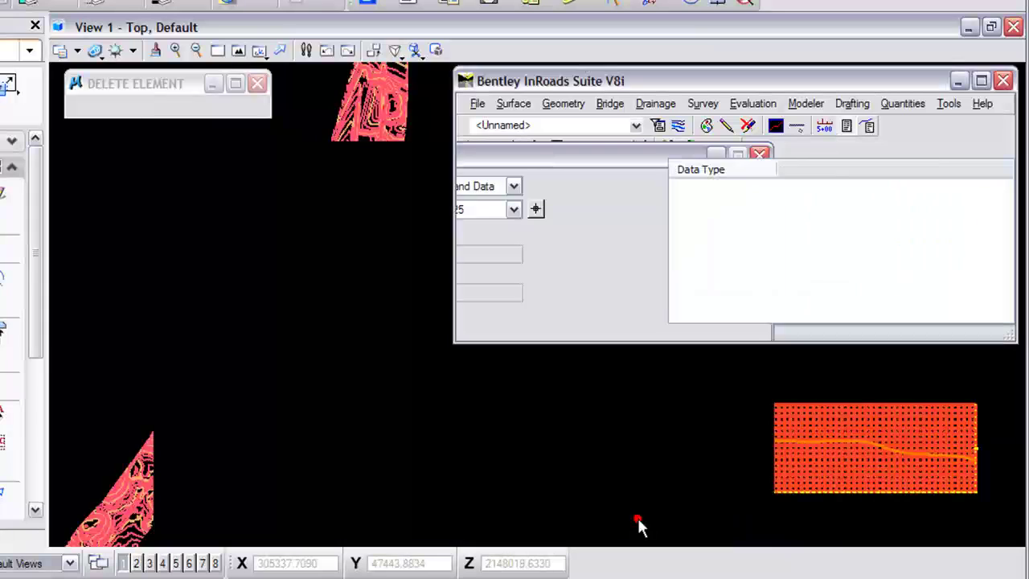
- Display the Mainline vertical alignment of mainline 25 on the new profile
{"action": "scroll", "coordinate": [647, 423], "scroll_direction": "up", "scroll_amount": 2}
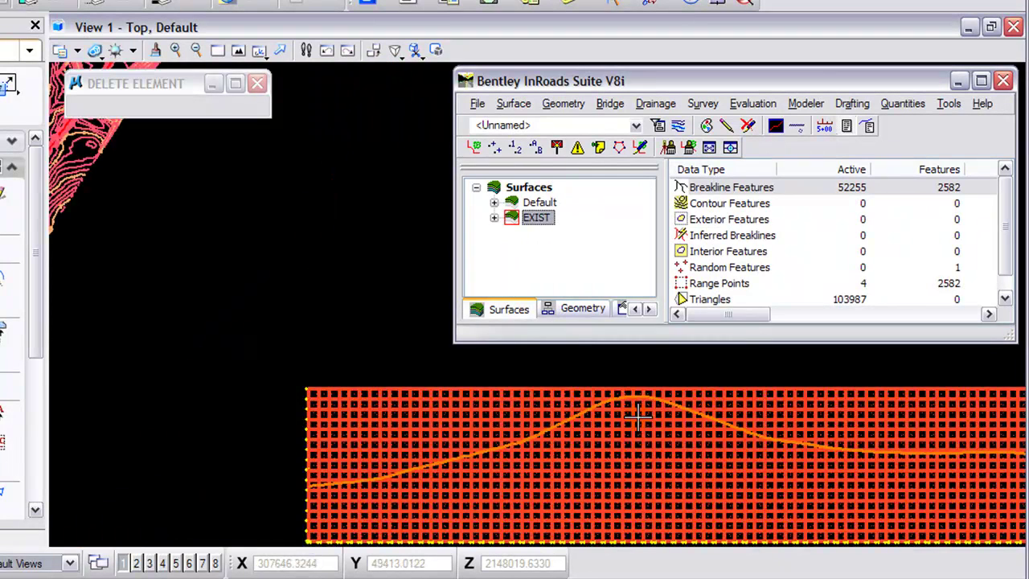
{"action": "scroll", "coordinate": [623, 402], "scroll_direction": "up", "scroll_amount": 1}
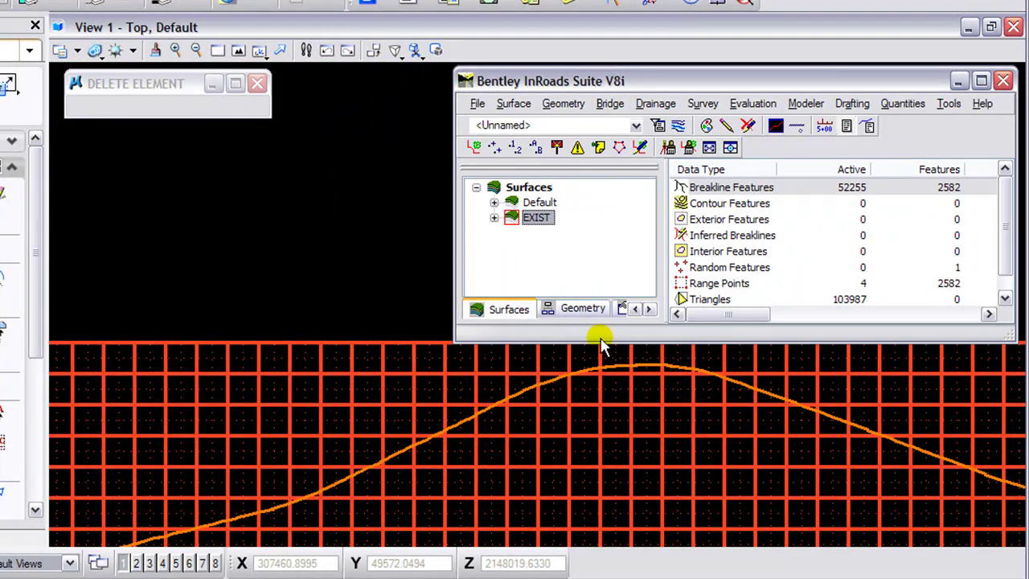
{"action": "left_click", "coordinate": [572, 310]}
{"action": "left_click", "coordinate": [574, 263]}
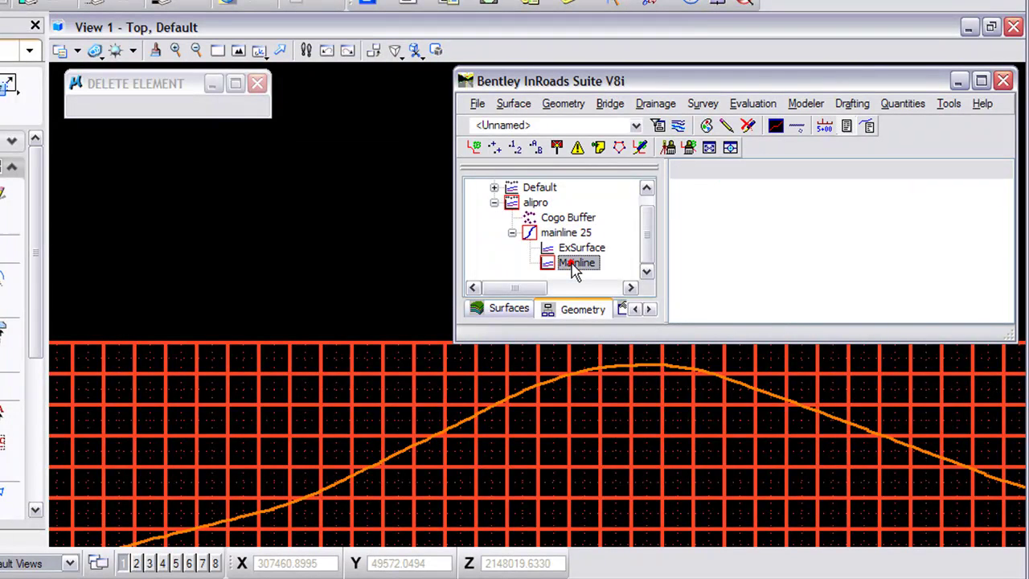
{"action": "right_click", "coordinate": [574, 263]}
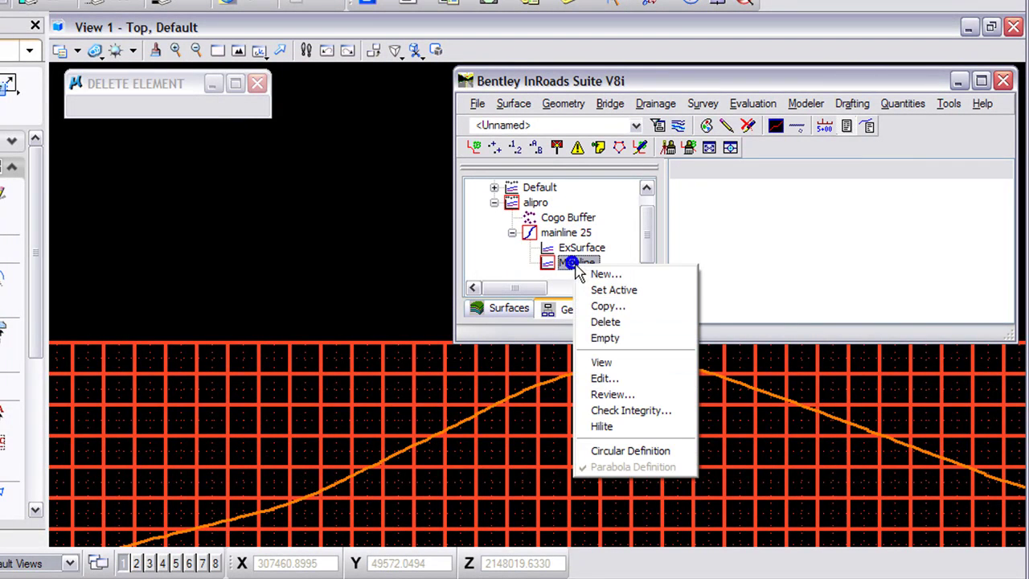
{"action": "left_click", "coordinate": [607, 361]}
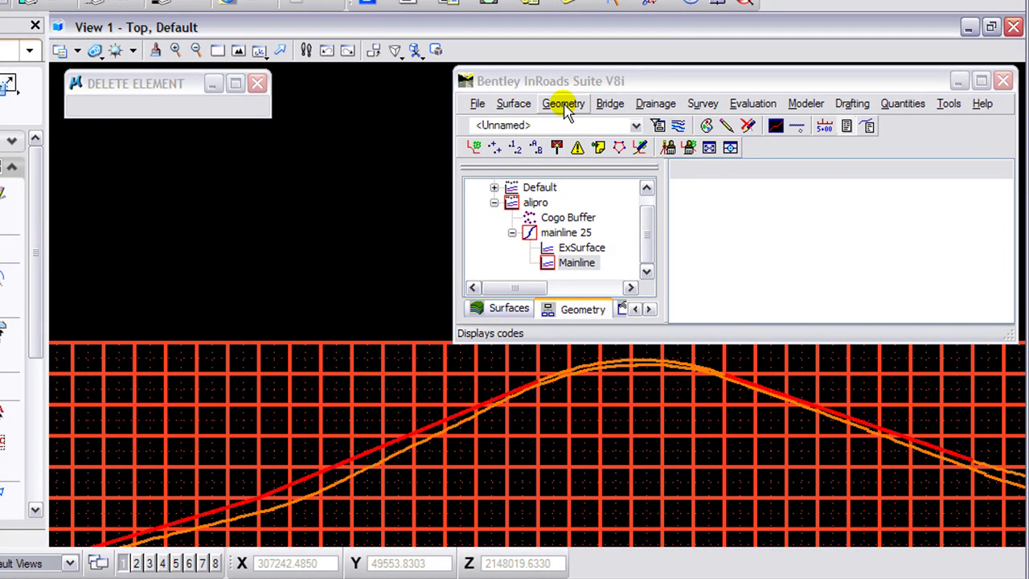
- Annotate the Mainline vertical alignment on the mainline 25 profile set without limiting the stations
{"action": "left_click", "coordinate": [512, 103]}
{"action": "mouse_move", "coordinate": [560, 106]}
{"action": "mouse_move", "coordinate": [567, 126]}
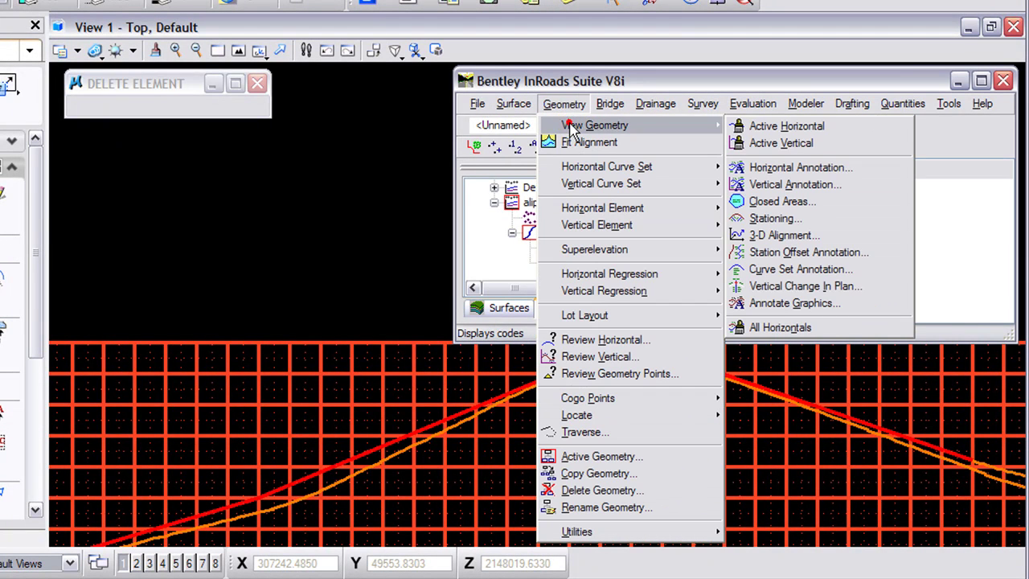
{"action": "left_click", "coordinate": [804, 183]}
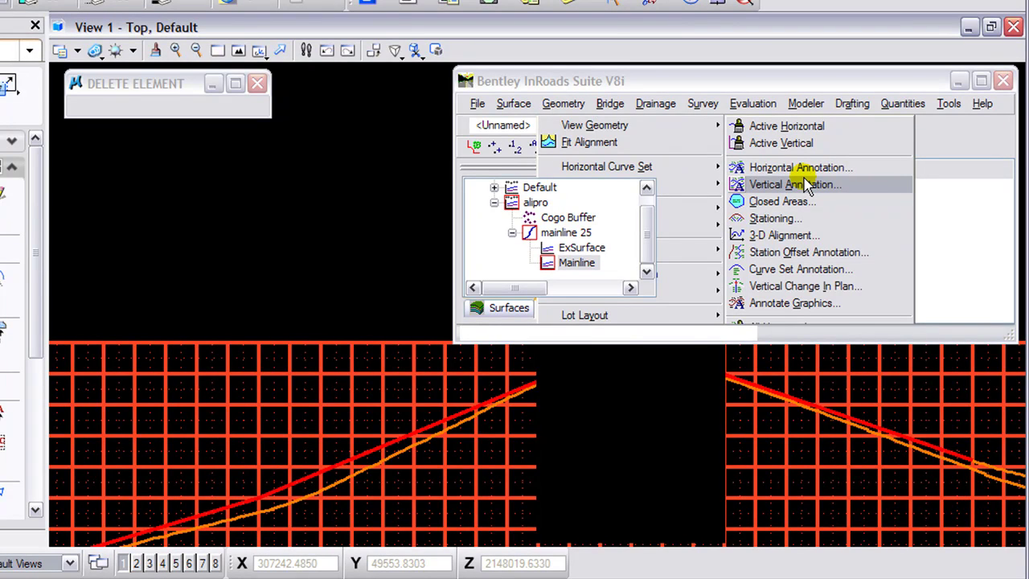
{"action": "left_click", "coordinate": [806, 185]}
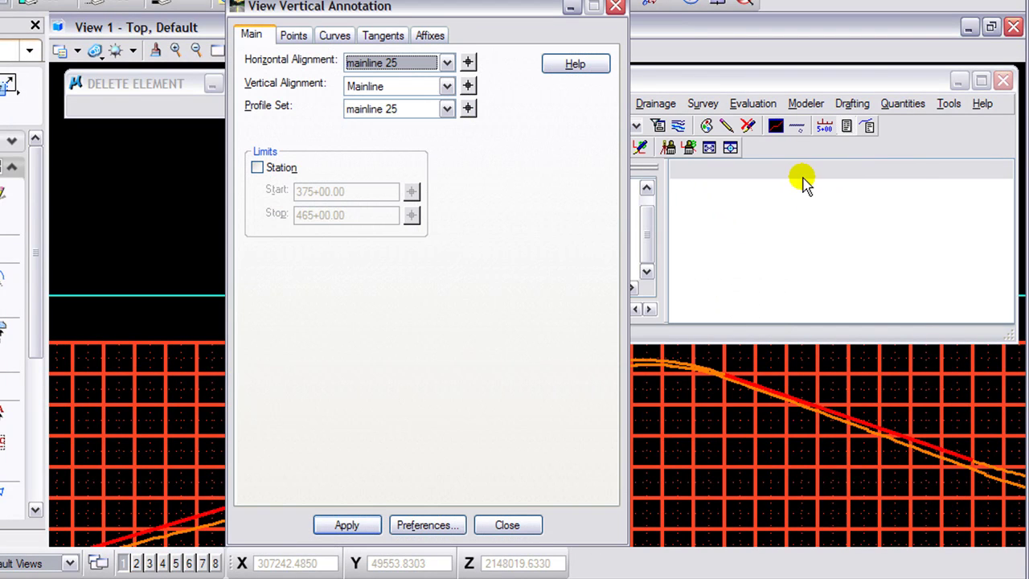
{"action": "left_click", "coordinate": [347, 527]}
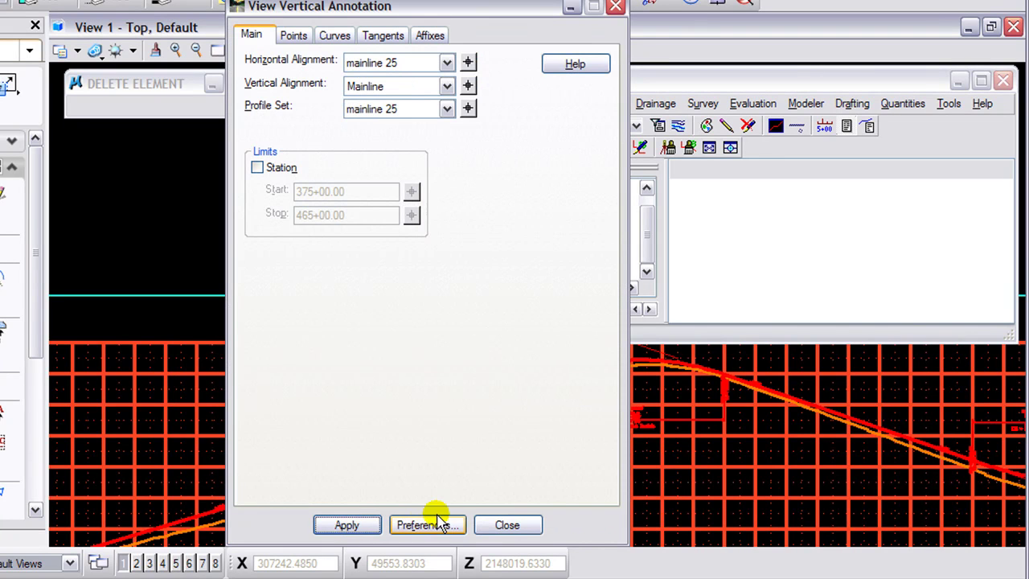
{"action": "left_click", "coordinate": [508, 526]}
- Examine the vertical curve annotations along the profile and view the whole drawing with the InRoads window minimized
{"action": "middle_click_drag", "start_coordinate": [629, 399], "coordinate": [329, 404]}
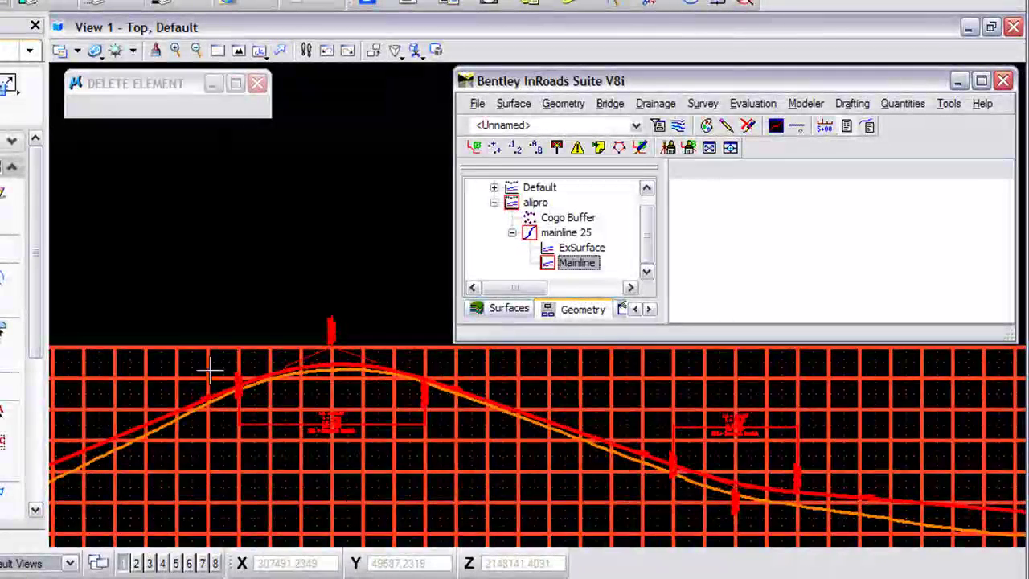
{"action": "scroll", "coordinate": [287, 391], "scroll_direction": "up", "scroll_amount": 3}
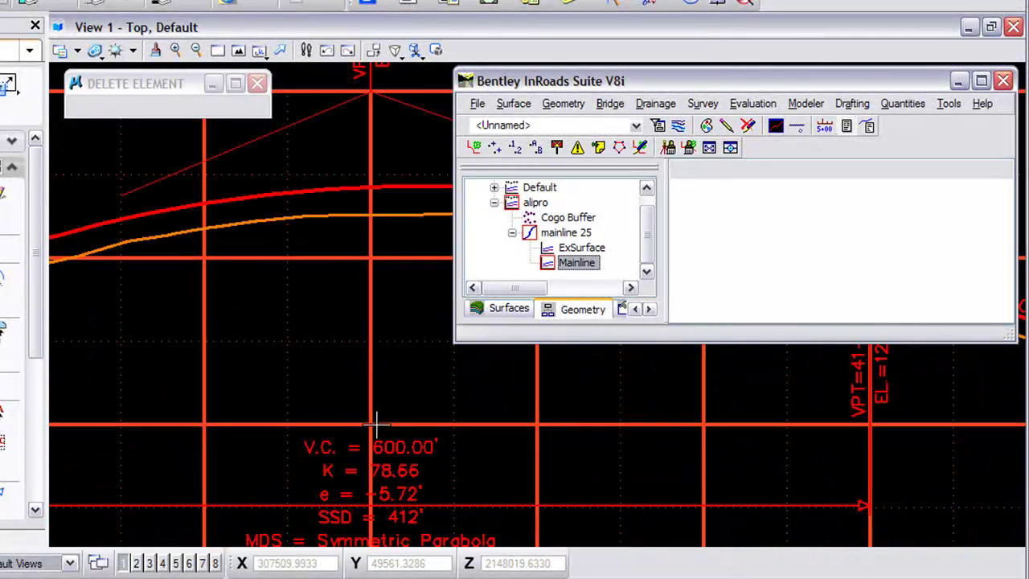
{"action": "middle_click_drag", "start_coordinate": [347, 369], "coordinate": [294, 308]}
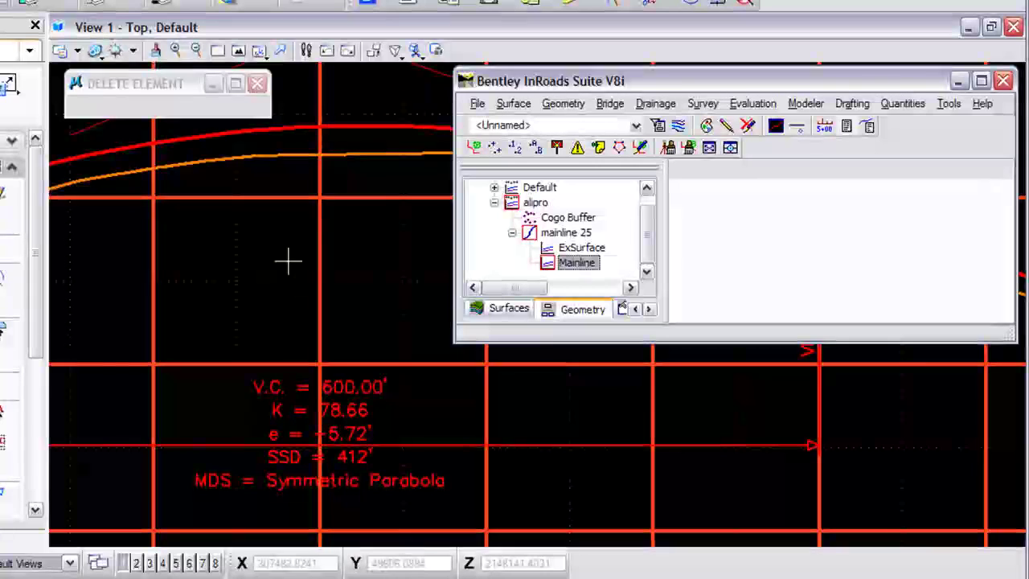
{"action": "middle_click_drag", "start_coordinate": [200, 246], "coordinate": [550, 390]}
{"action": "scroll", "coordinate": [328, 452], "scroll_direction": "down", "scroll_amount": 2}
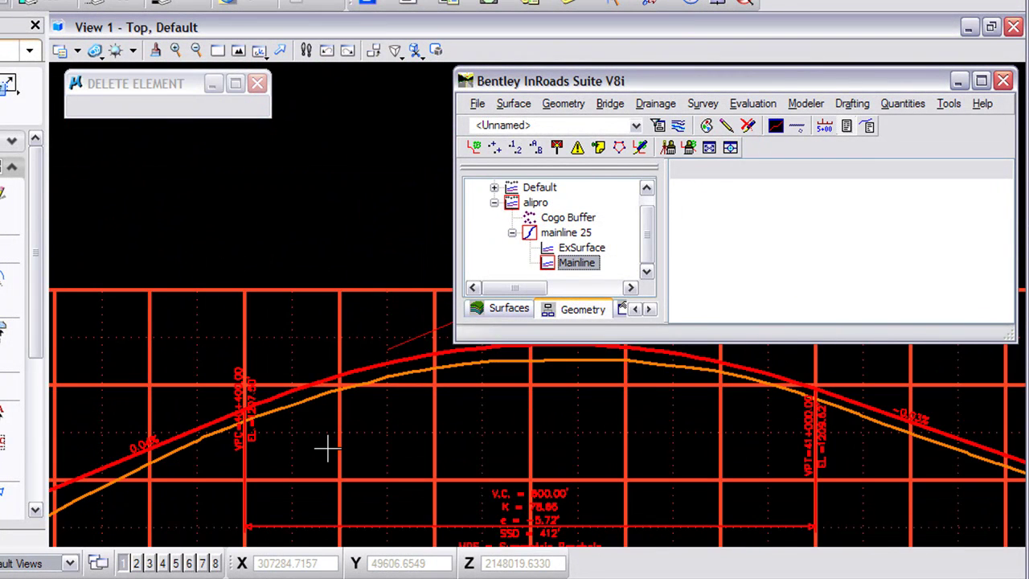
{"action": "scroll", "coordinate": [327, 449], "scroll_direction": "down", "scroll_amount": 2}
{"action": "middle_click_drag", "start_coordinate": [327, 449], "coordinate": [327, 449]}
{"action": "middle_click", "coordinate": [429, 442]}
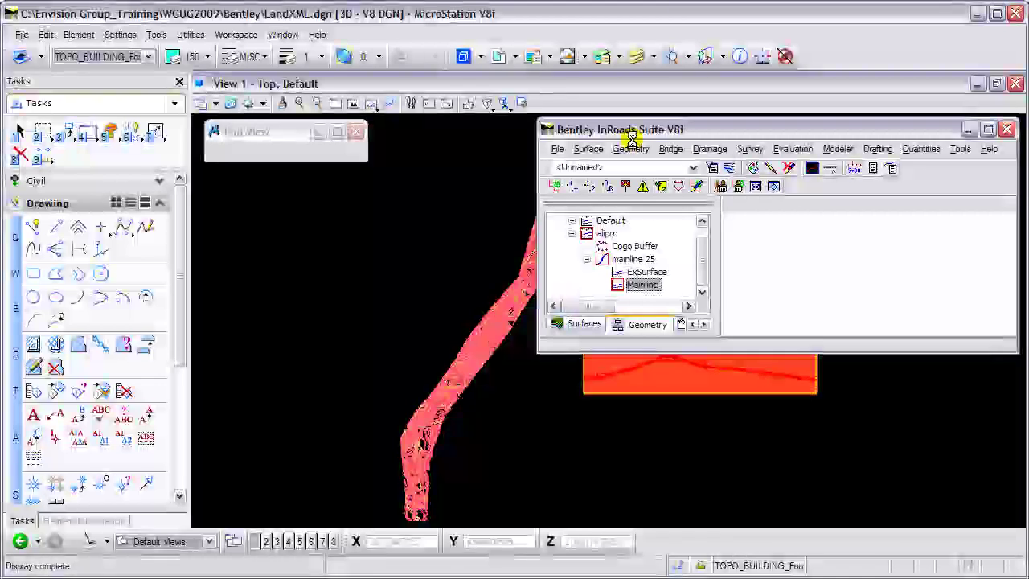
{"action": "left_click", "coordinate": [969, 130]}
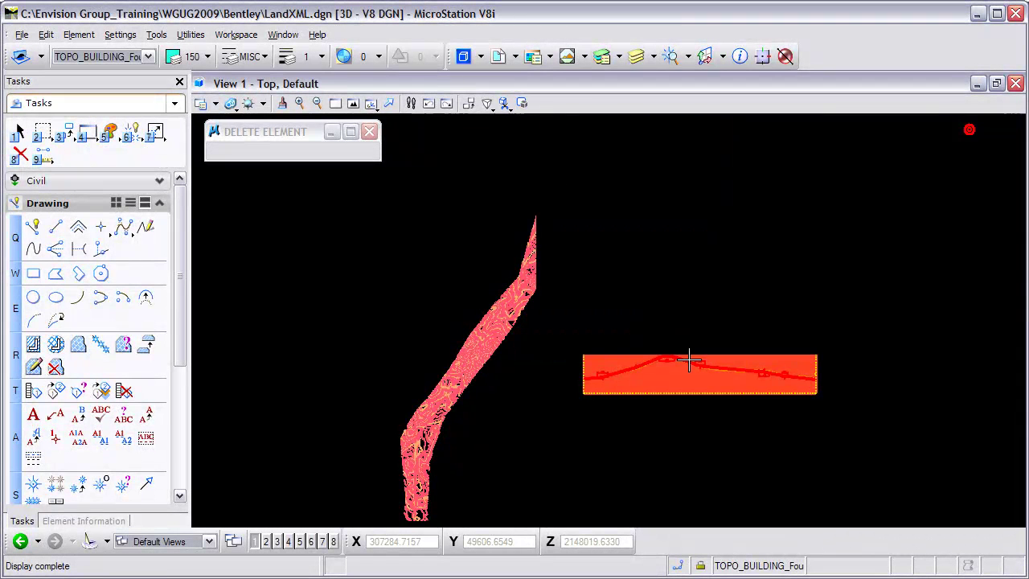